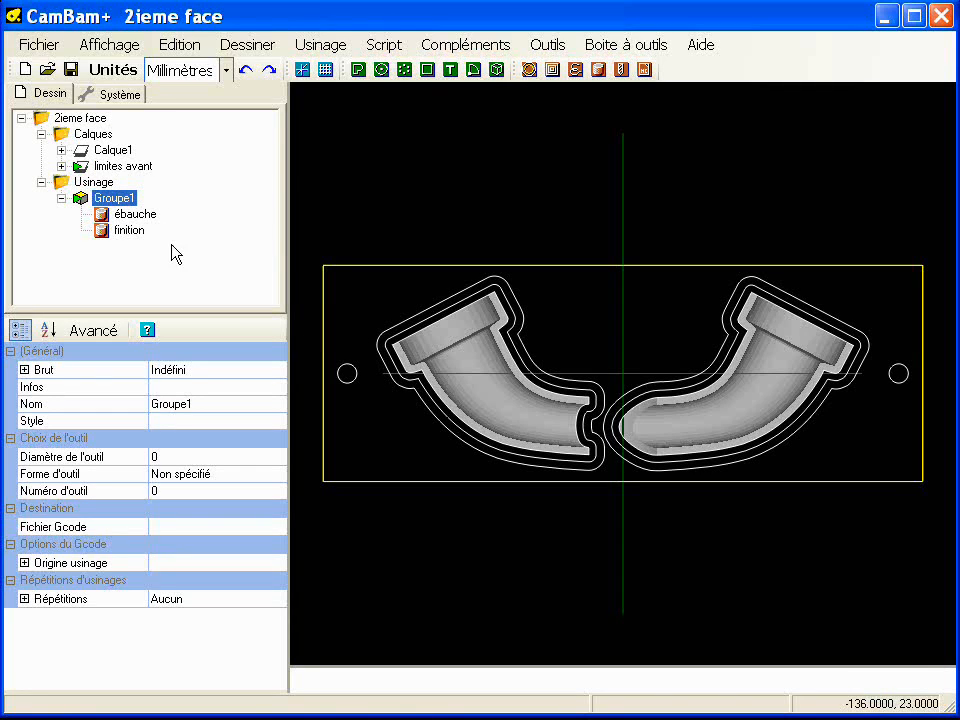
- Duplicate the machining group Groupe1 by copying and pasting it within Usinage
right_click(104, 203)
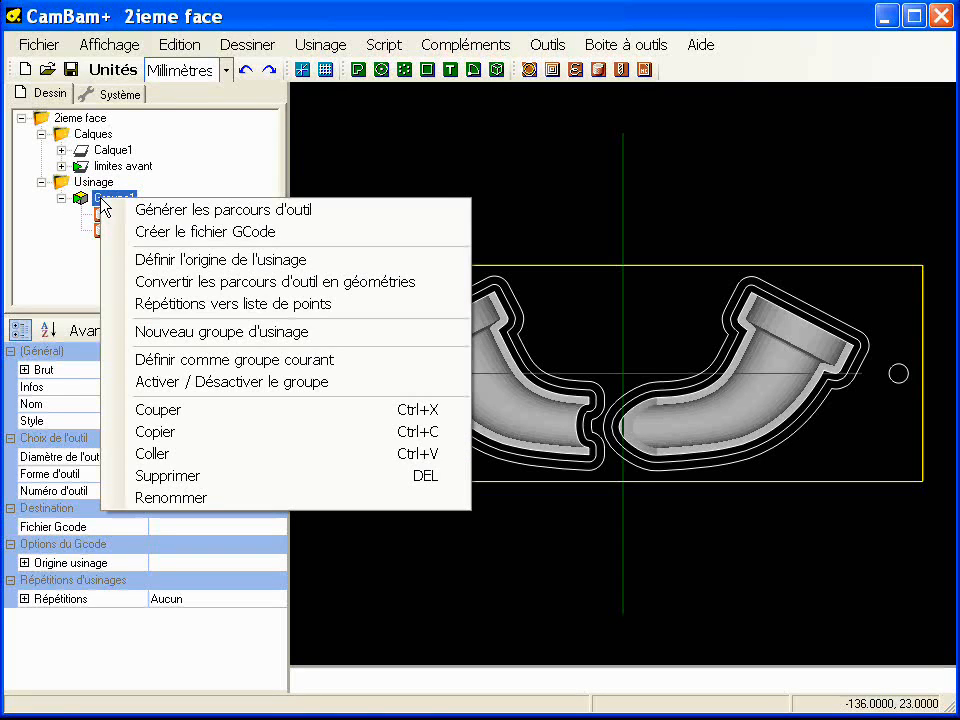
click(182, 433)
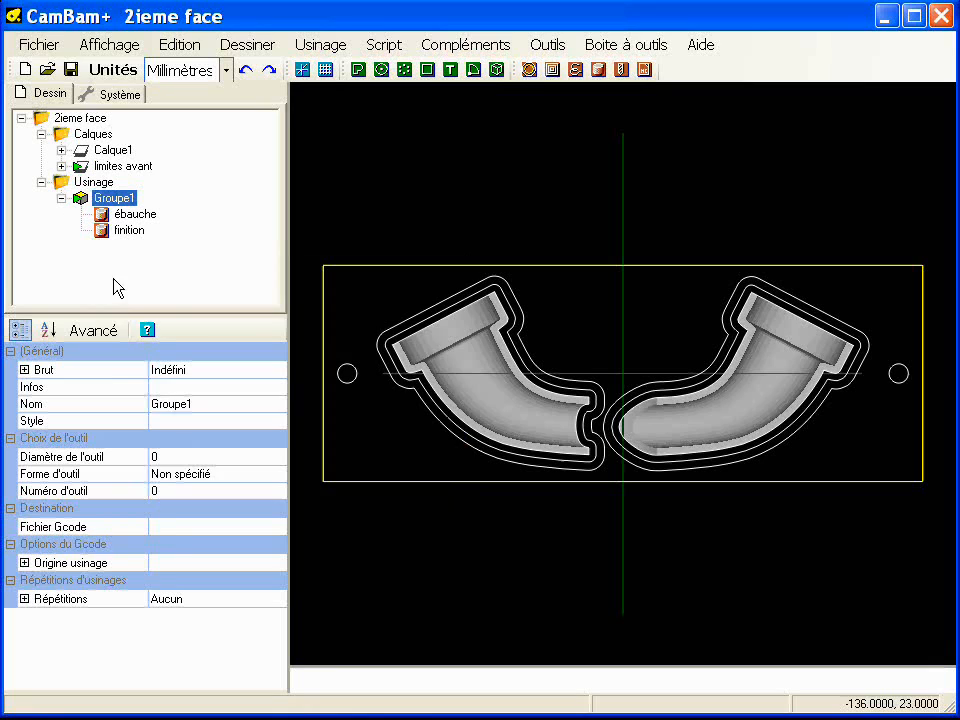
right_click(110, 276)
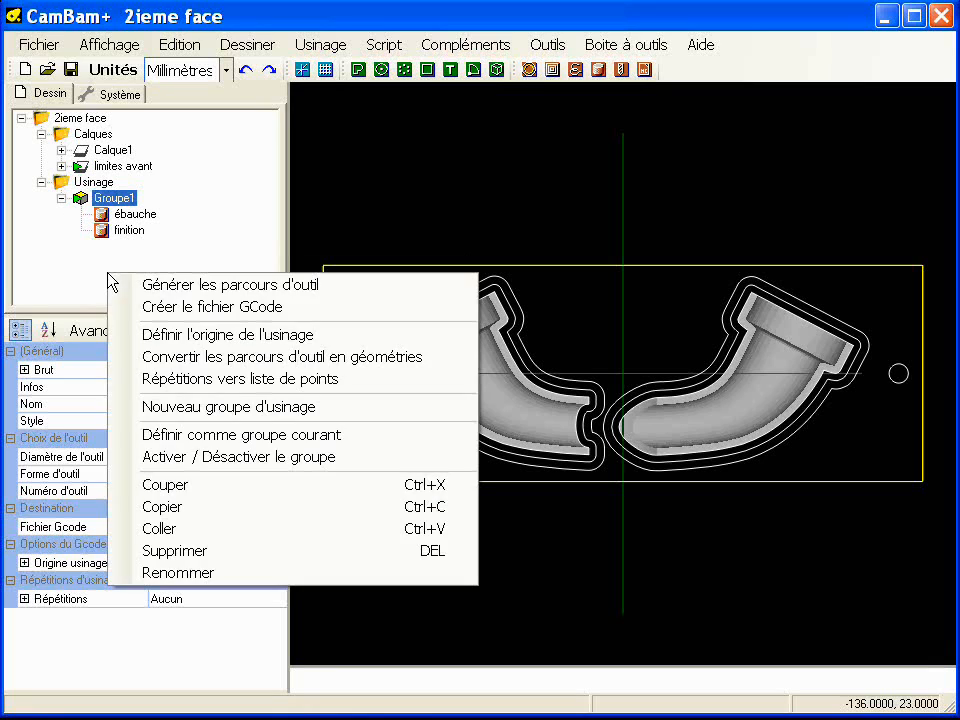
click(152, 528)
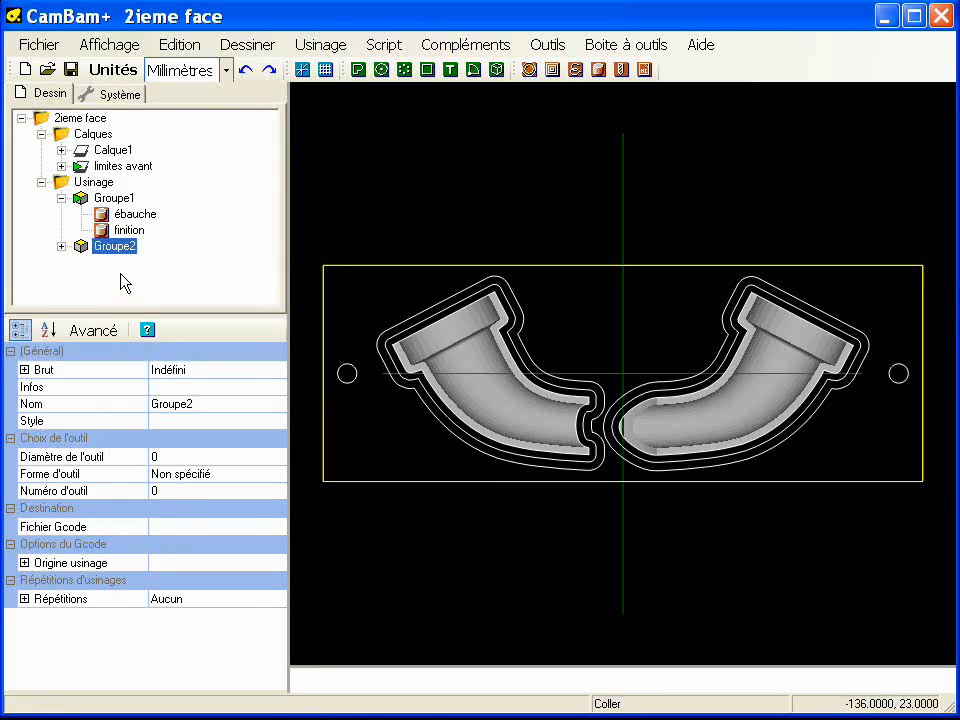
- Rename the original machining group Groupe1 to "face avant"
click(116, 199)
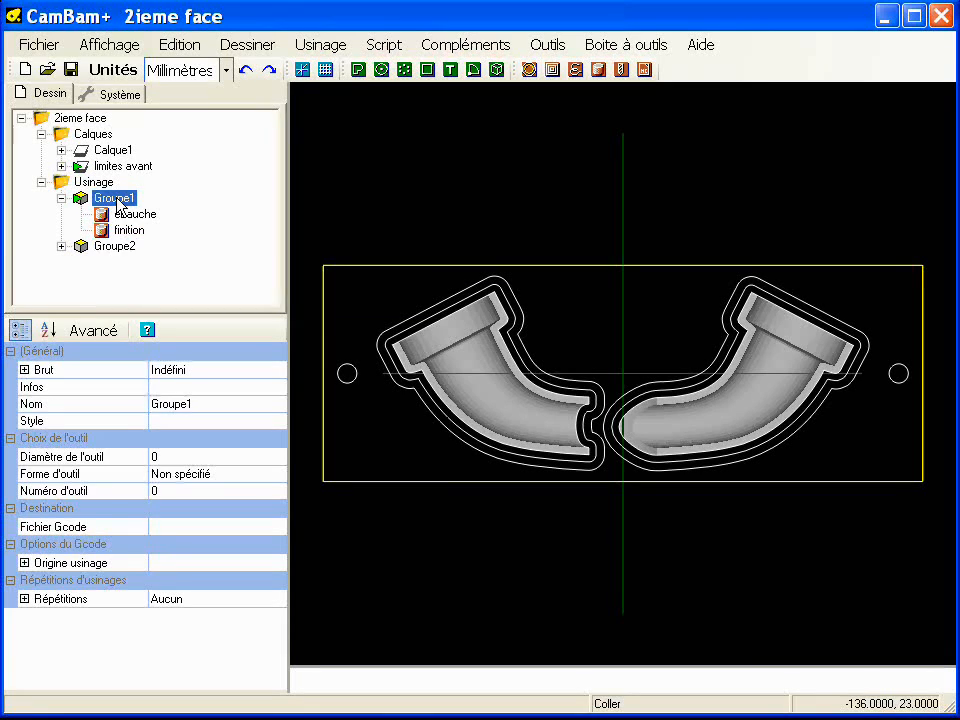
click(116, 199)
text(face avant)
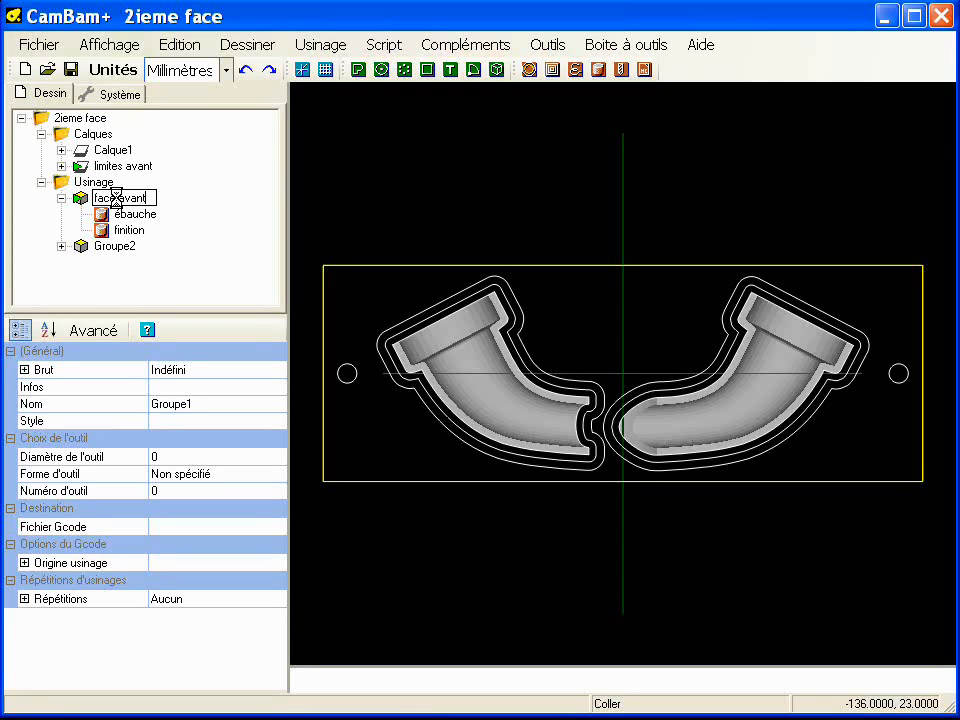
- Rename the duplicated machining group Groupe2 to "face arrière"
click(124, 247)
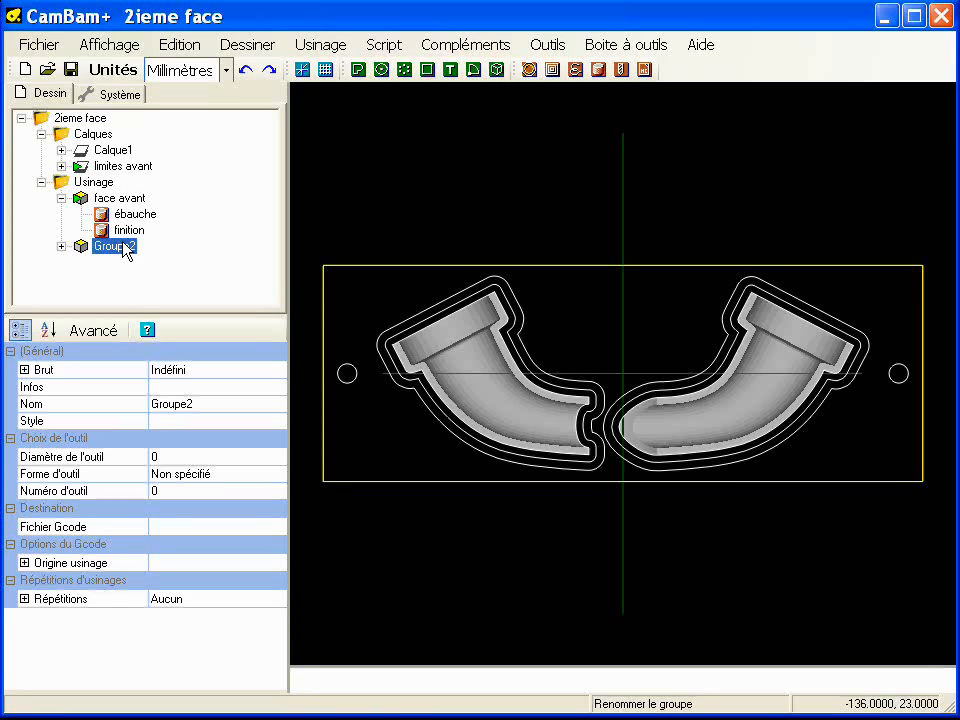
click(124, 247)
text(fac)
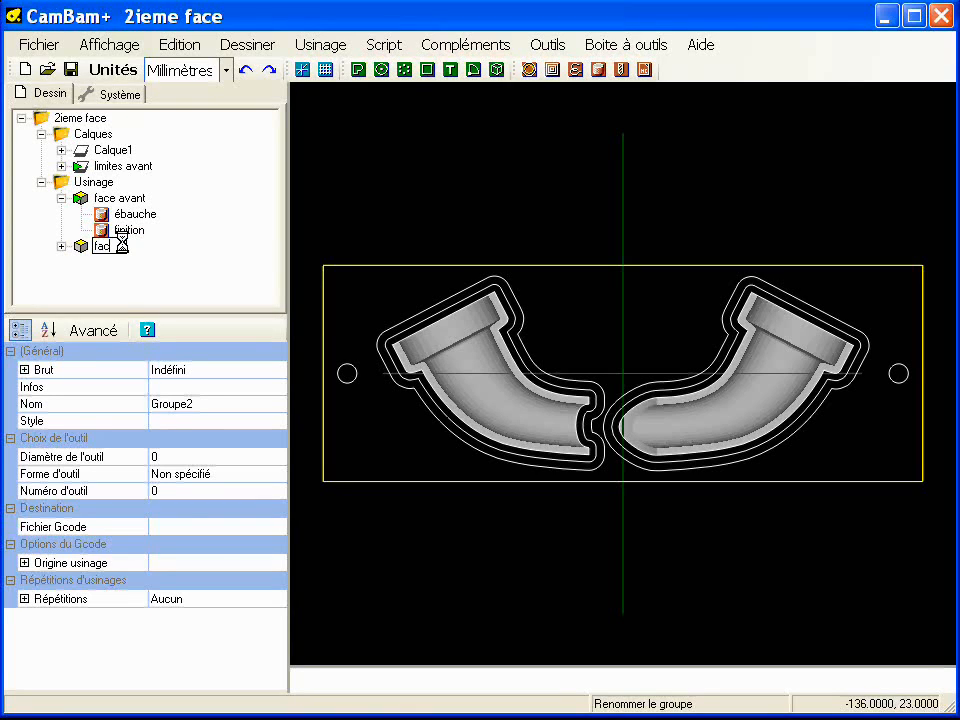
text(e arrière)
key(BackSpace)
key(BackSpace)
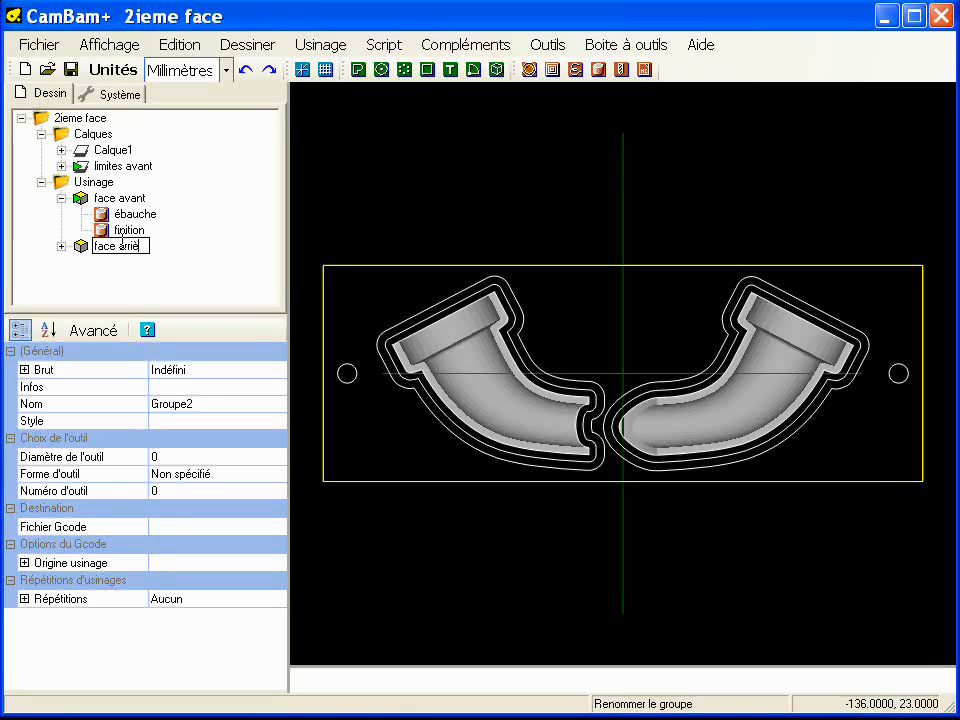
text(re)
key(Return)
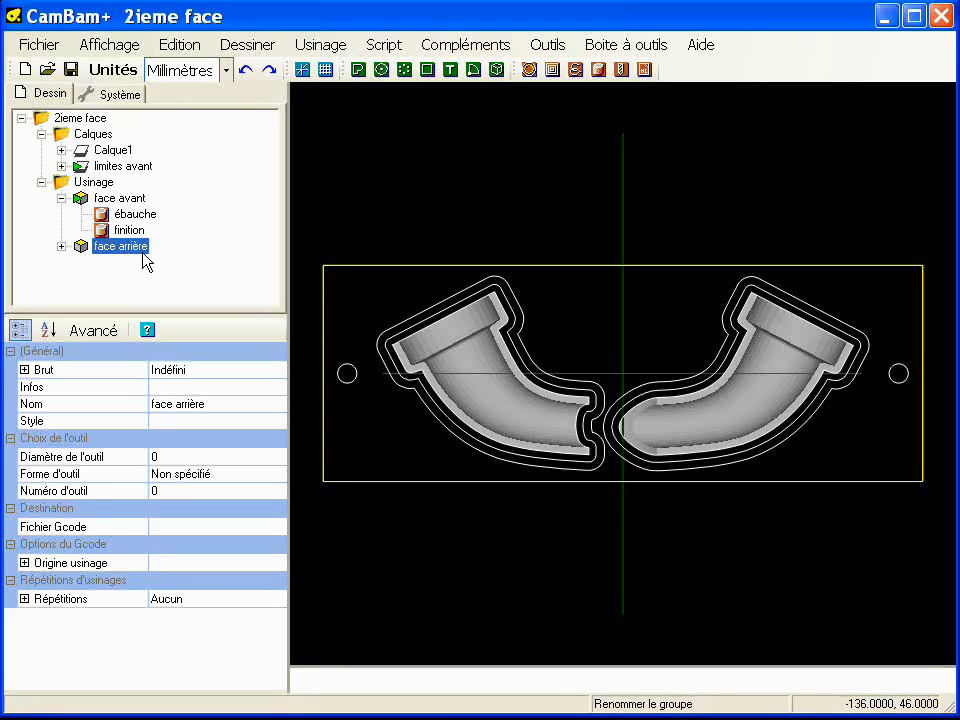
- Create a drilling operation from the two end circles and move it ahead of ébauche in the face avant group
click(355, 384)
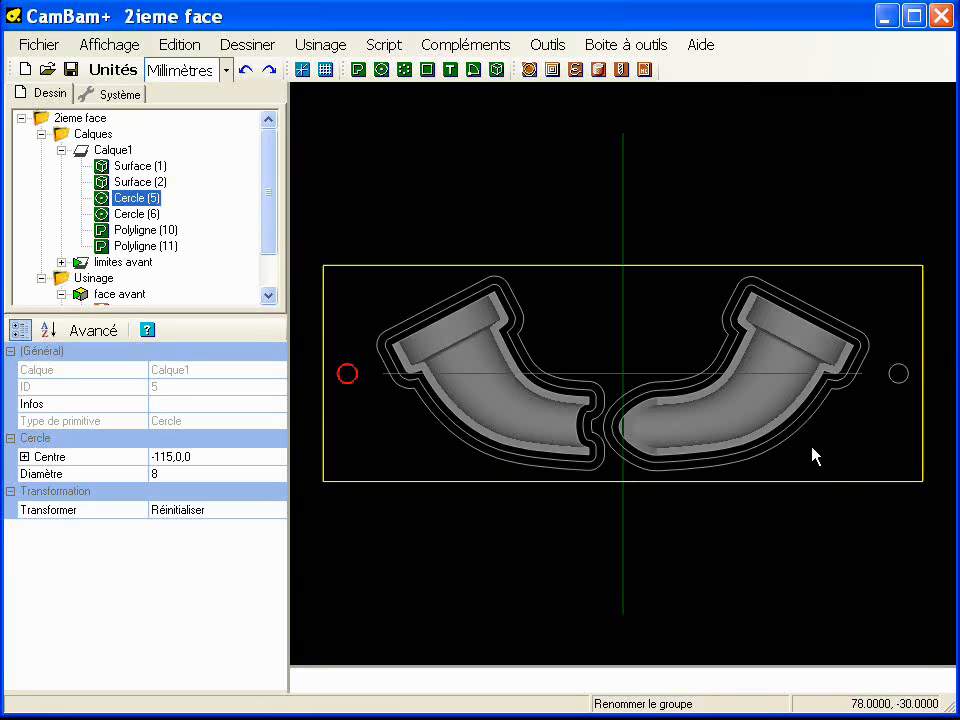
ctrl+click(902, 385)
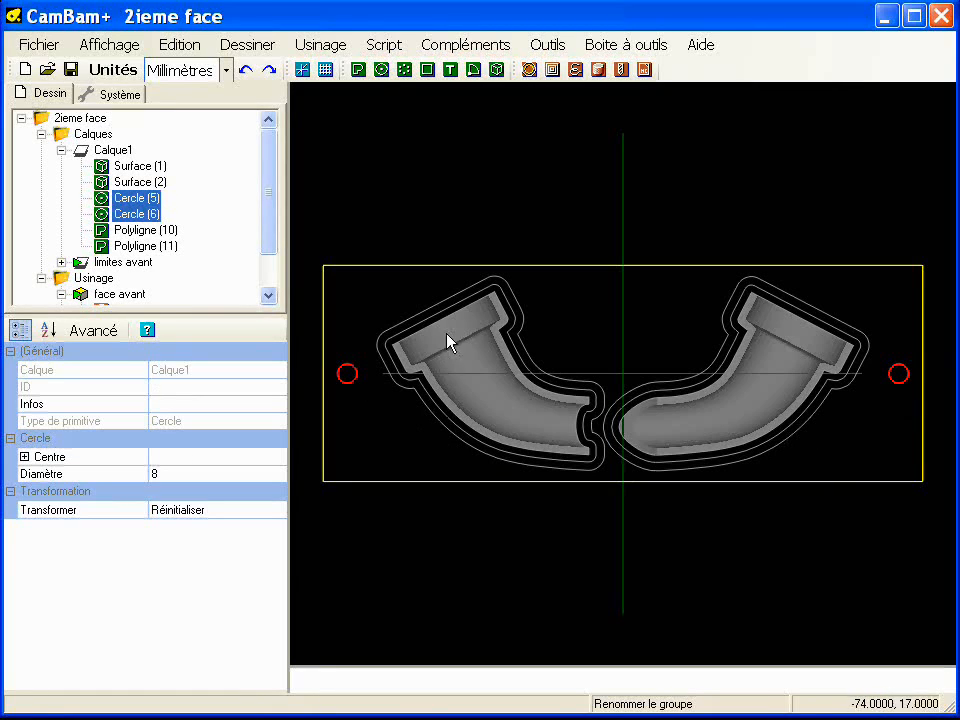
click(622, 72)
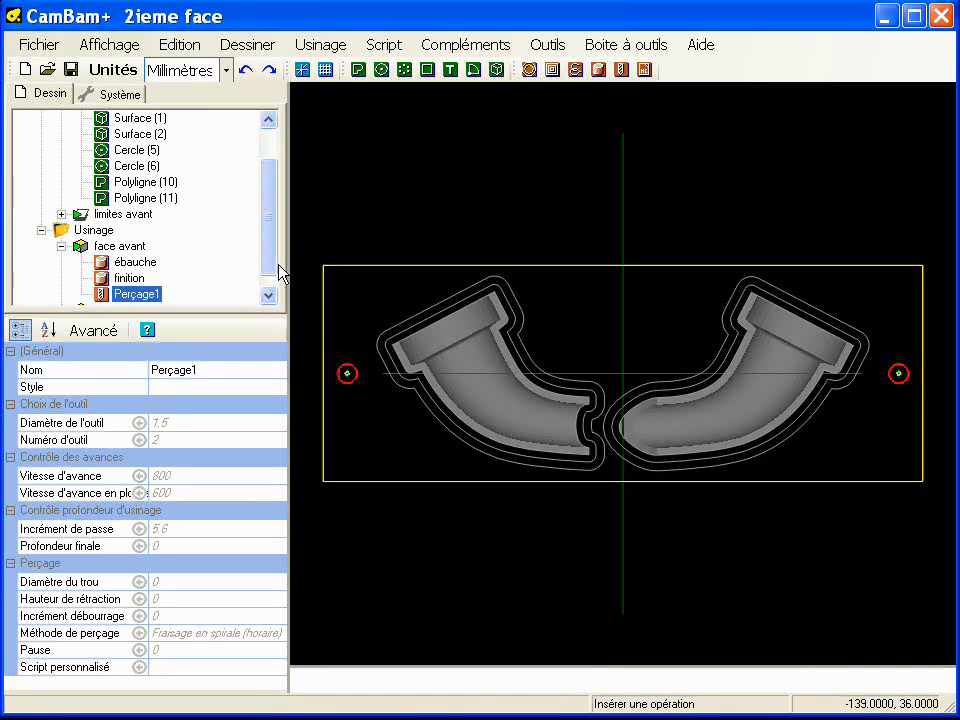
drag(268, 253, 266, 270)
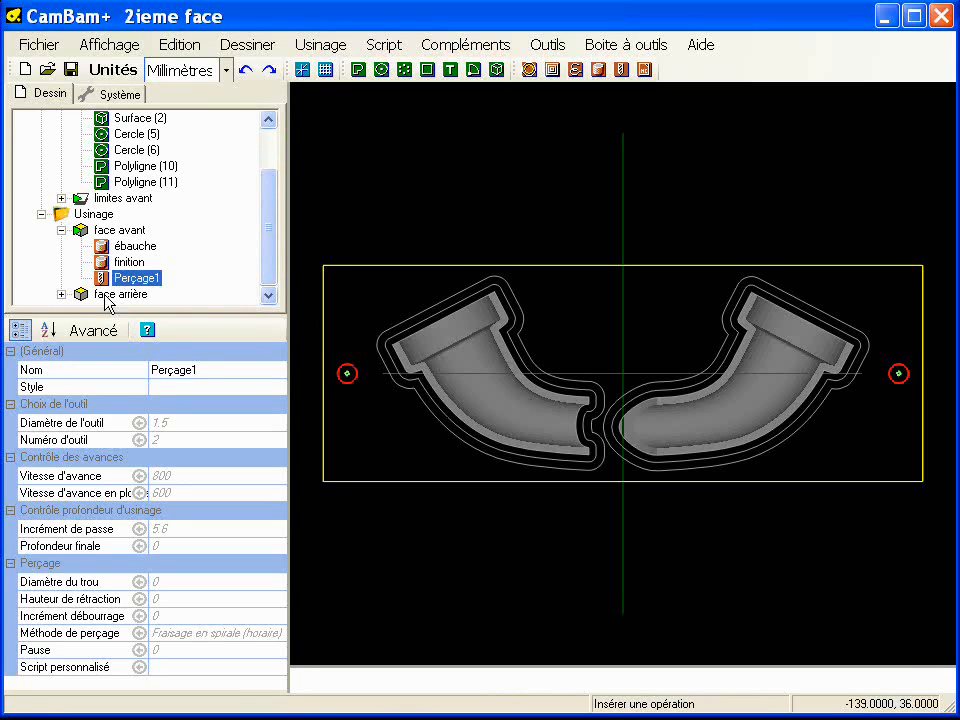
drag(106, 283, 118, 252)
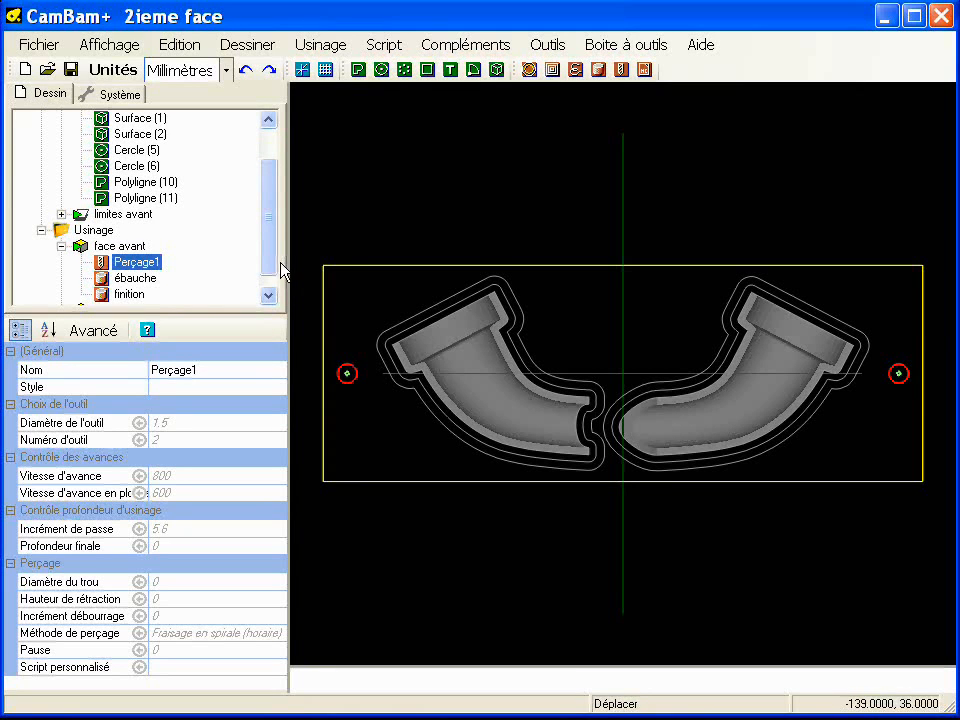
- Show the drilling operation's advanced properties and enlarge the property area
alt+drag(403, 441, 373, 315)
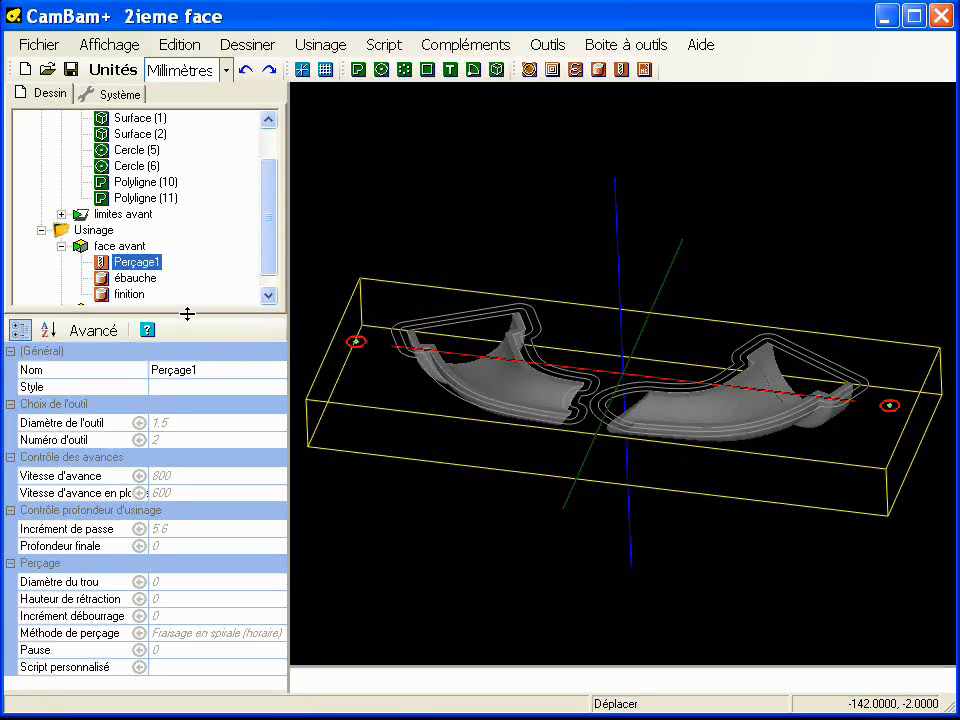
click(96, 331)
drag(184, 313, 184, 293)
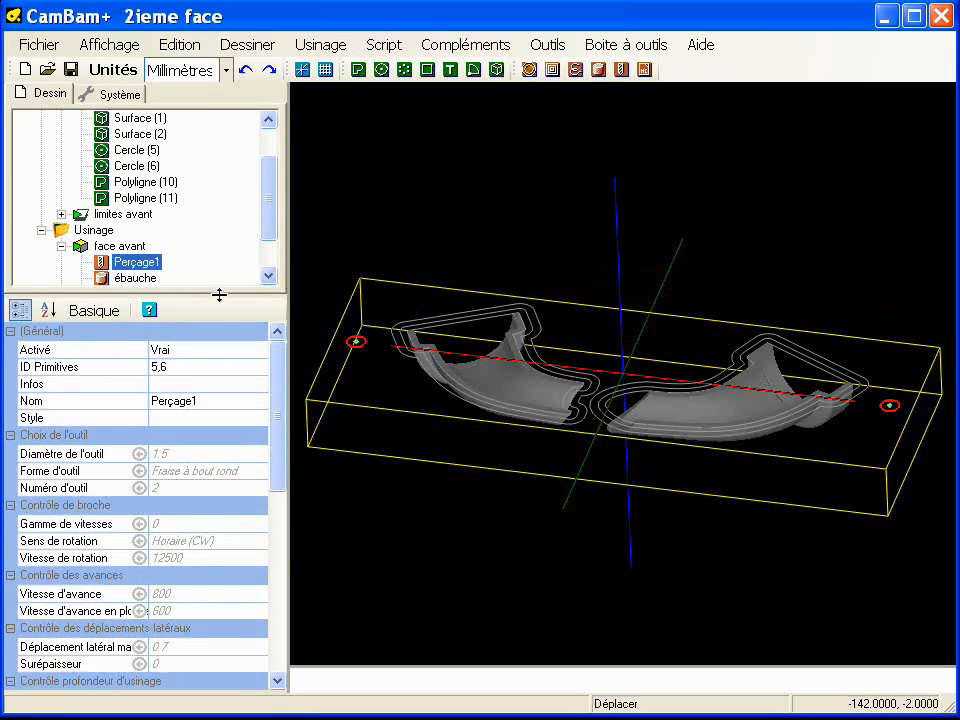
drag(270, 225, 271, 261)
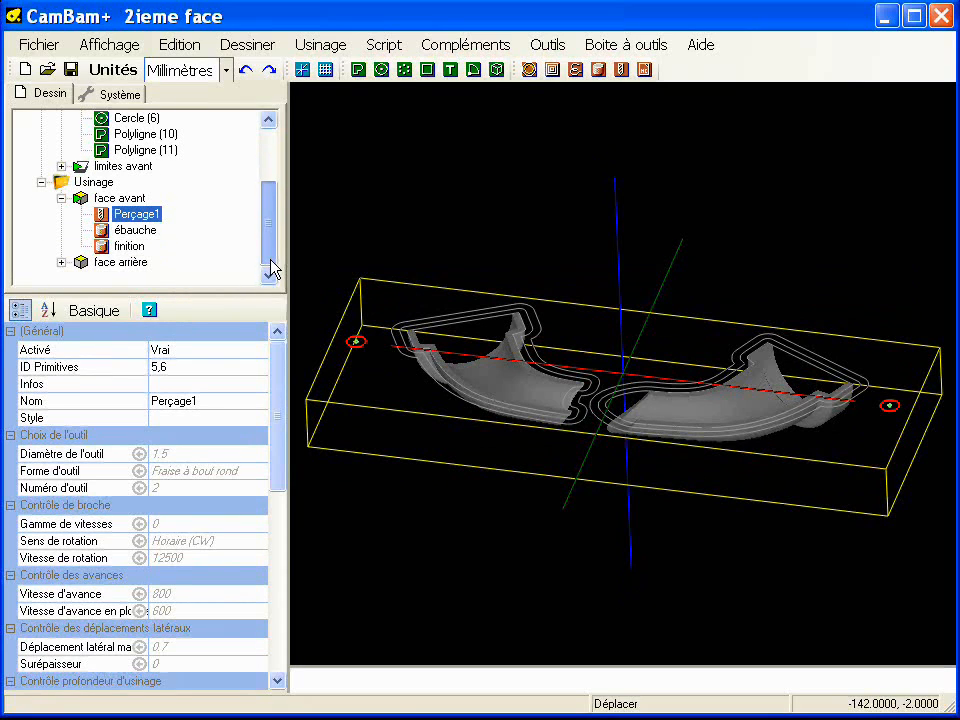
- Copy the ébauche operation of face avant and paste its format onto the drilling operation
right_click(146, 230)
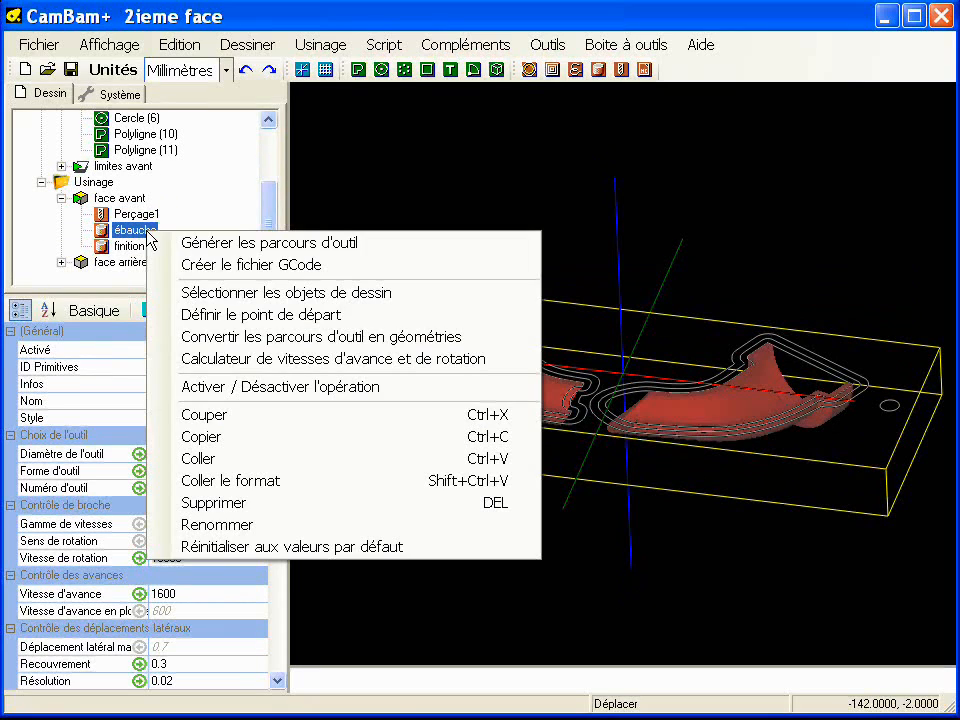
click(222, 437)
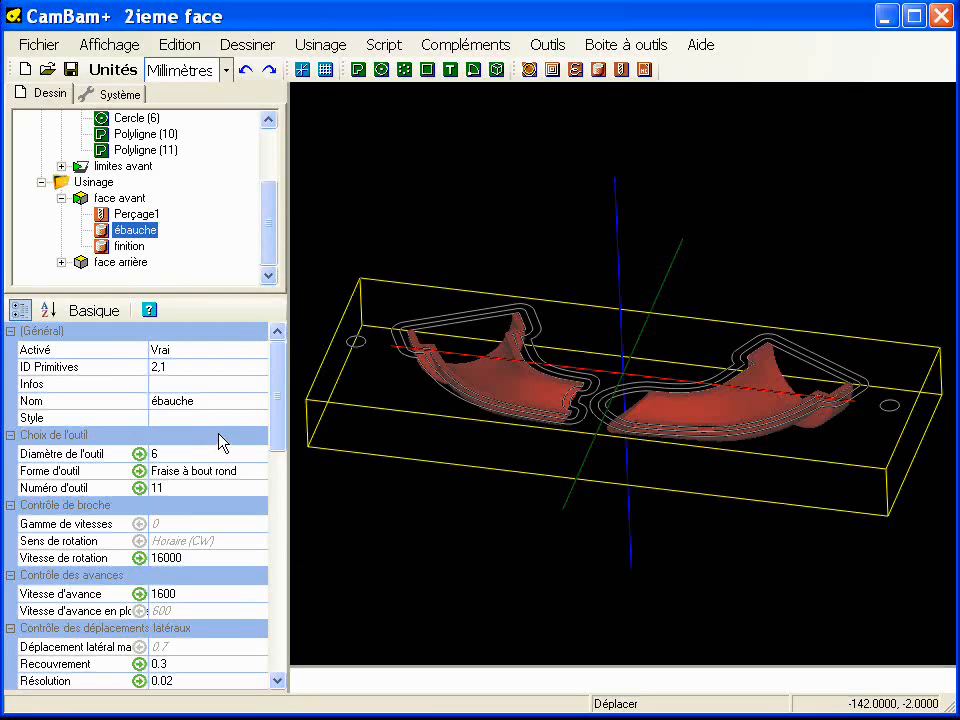
click(141, 215)
right_click(141, 215)
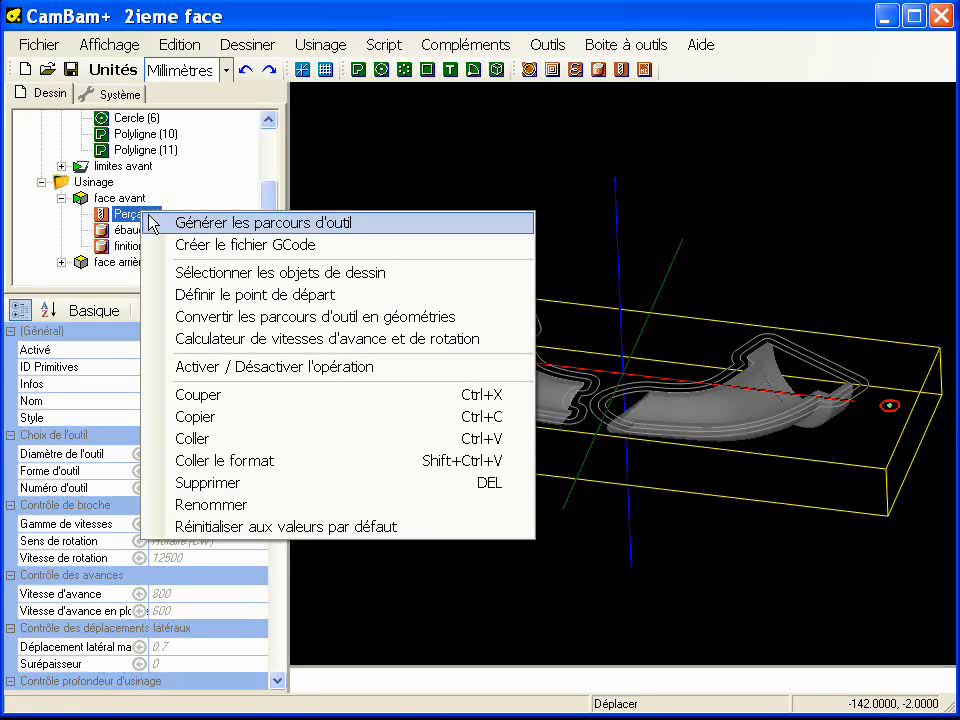
click(271, 463)
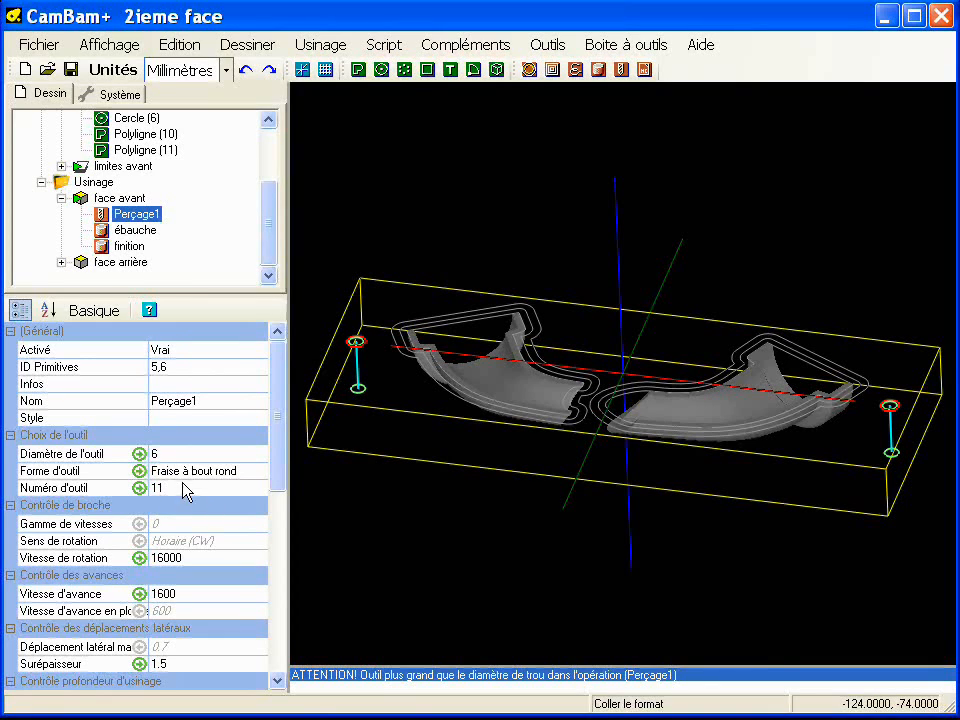
- Set the drilling operation's Surépaisseur to 0
drag(281, 450, 283, 502)
scroll(283, 502, down, 1)
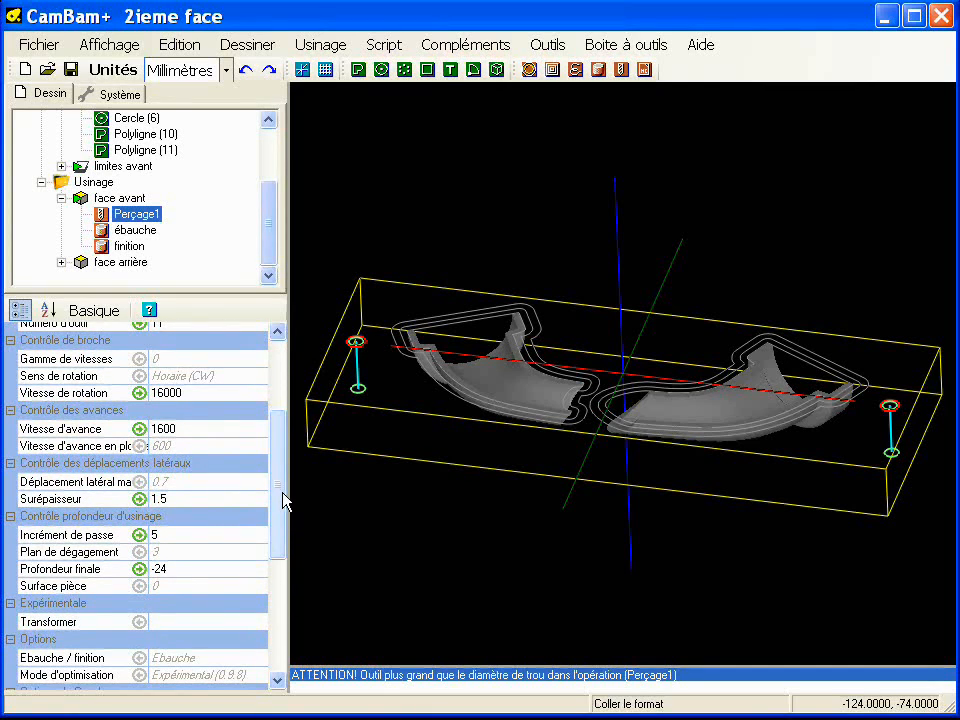
drag(281, 486, 281, 504)
click(199, 455)
double_click(199, 455)
text(0)
key(Return)
click(182, 495)
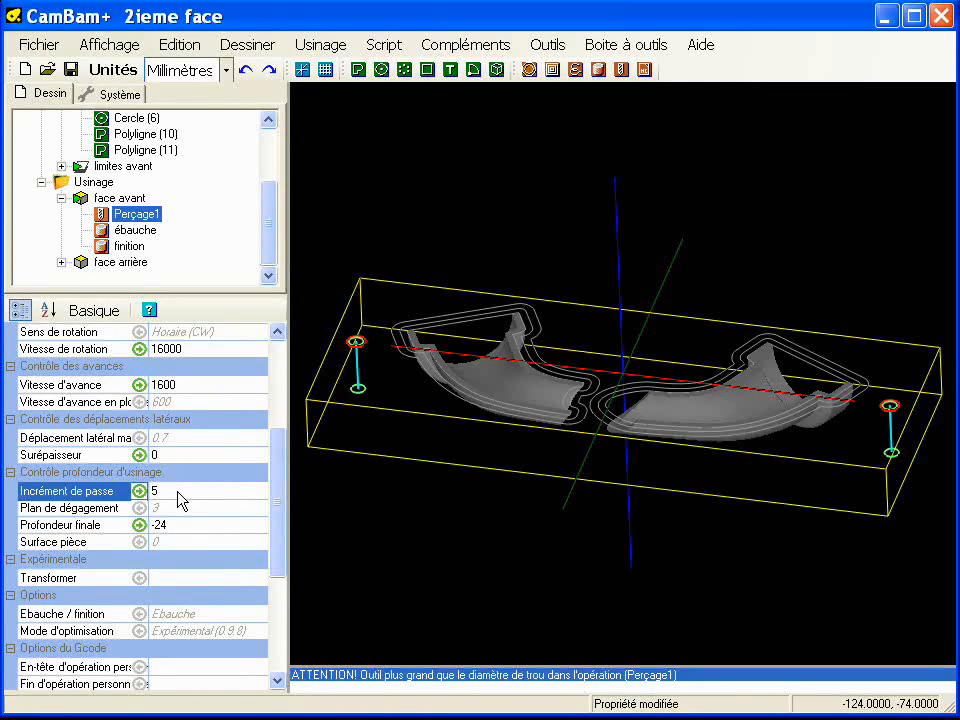
- Set the drilling operation's Profondeur finale to -30 so the holes go through the stock
drag(281, 501, 277, 524)
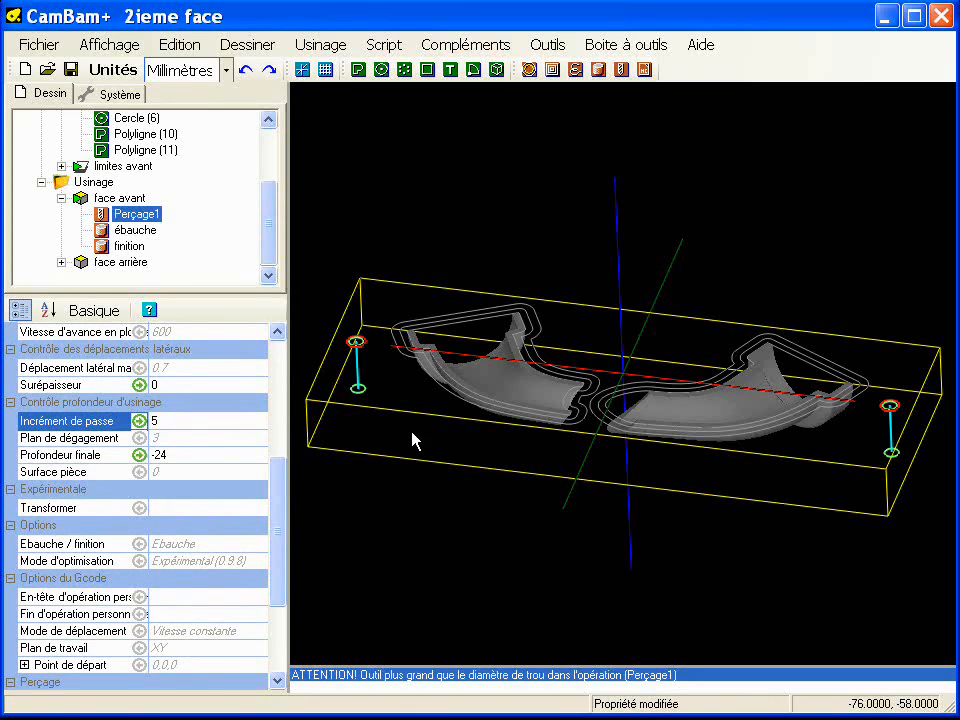
middle_drag(401, 439, 354, 375)
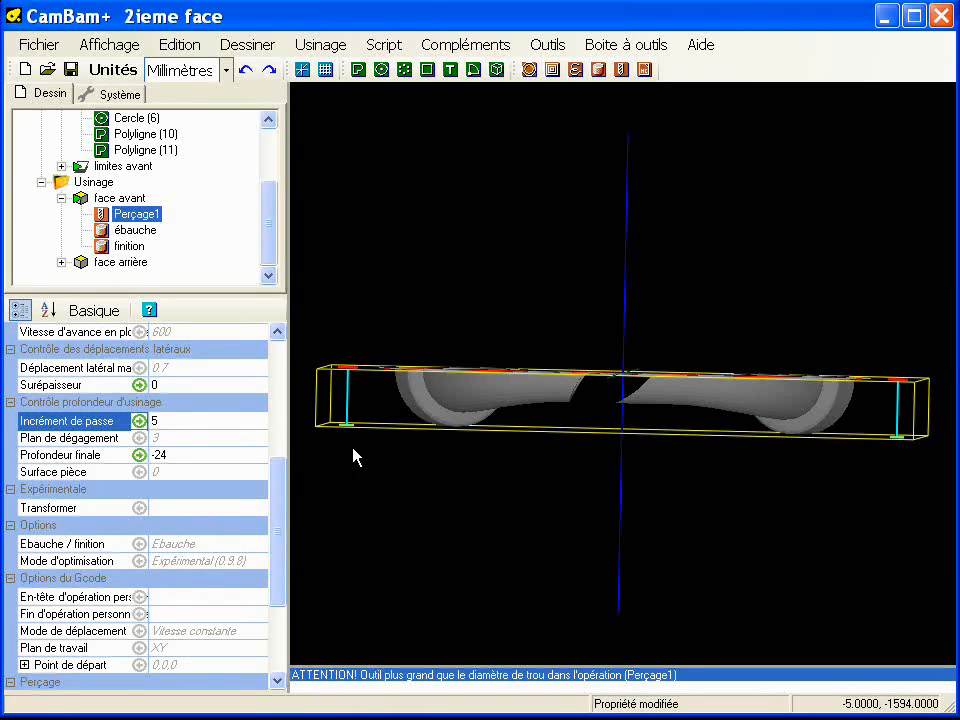
scroll(418, 424, up, 5)
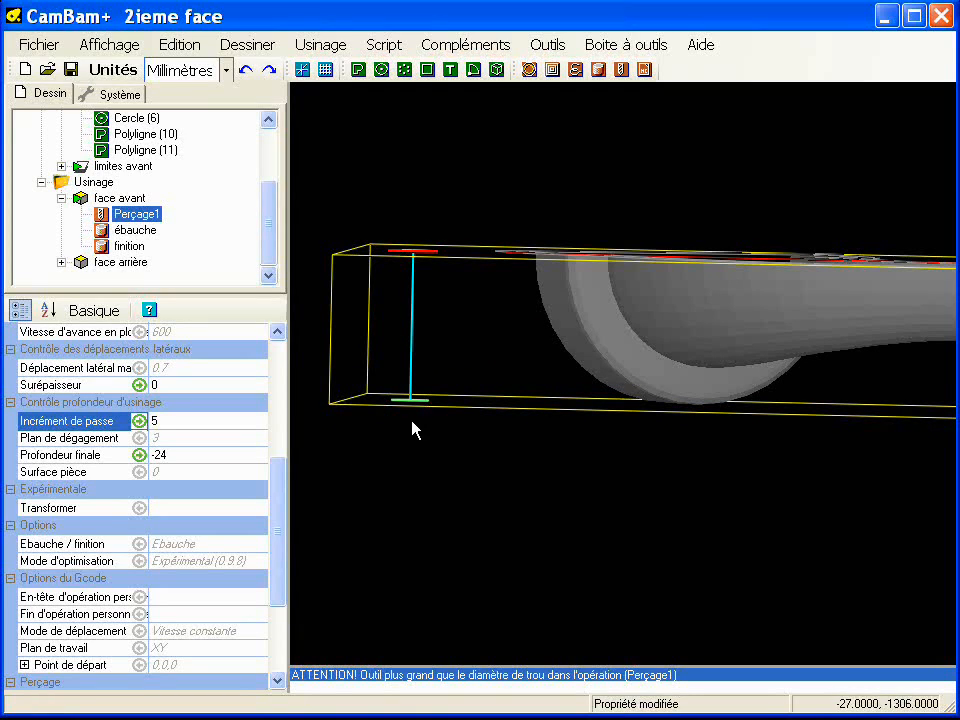
click(203, 458)
key(BackSpace)
key(BackSpace)
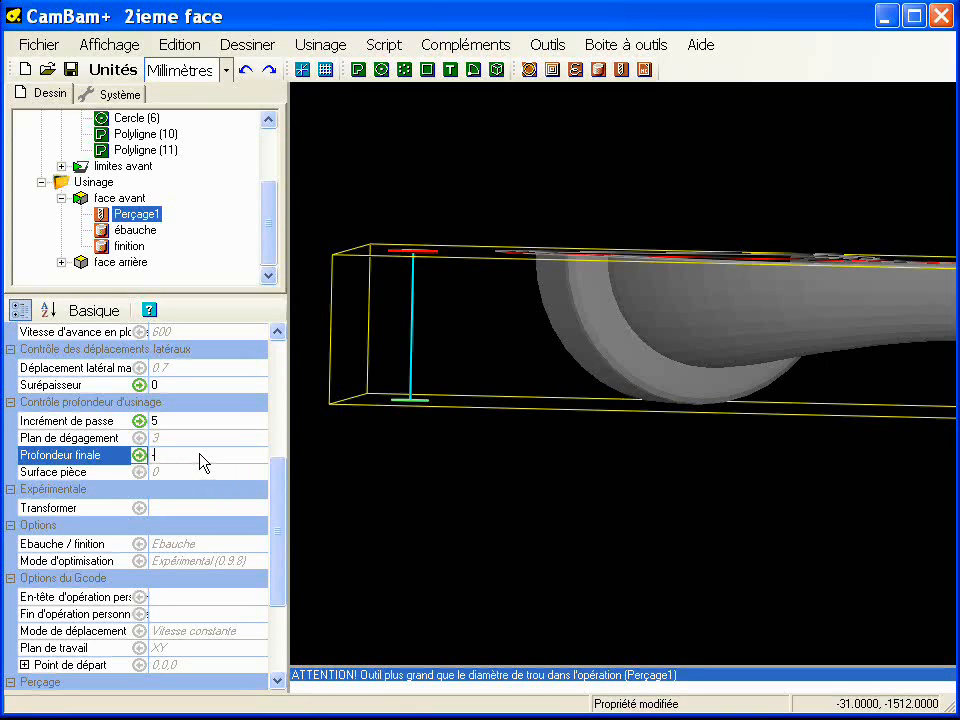
text(30)
key(Return)
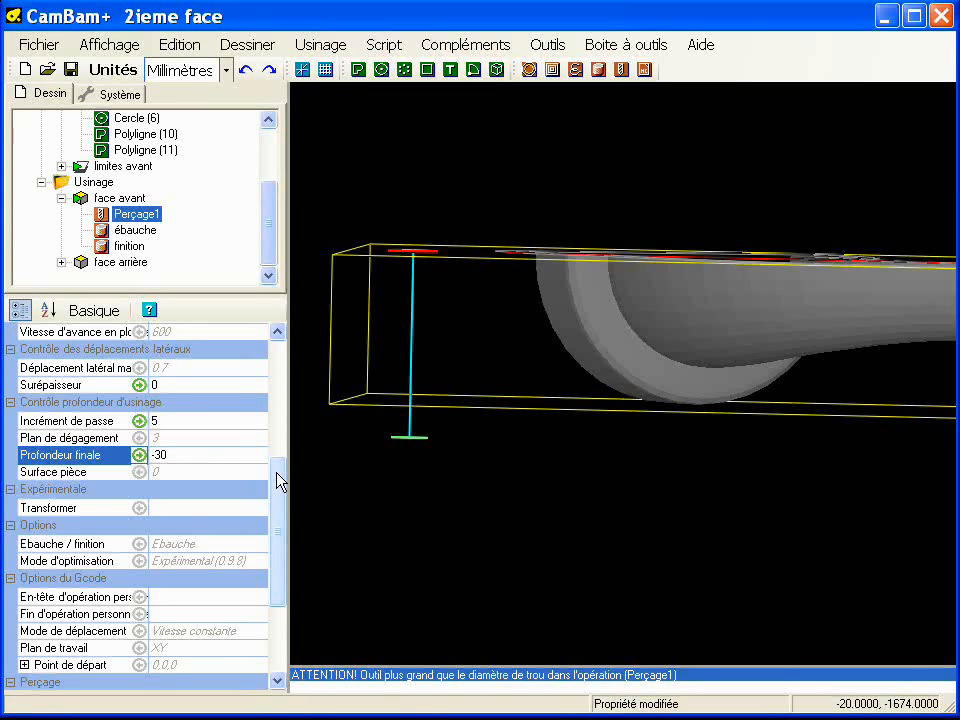
- Set the drilling operation's Diamètre du trou to Auto
drag(280, 482, 277, 519)
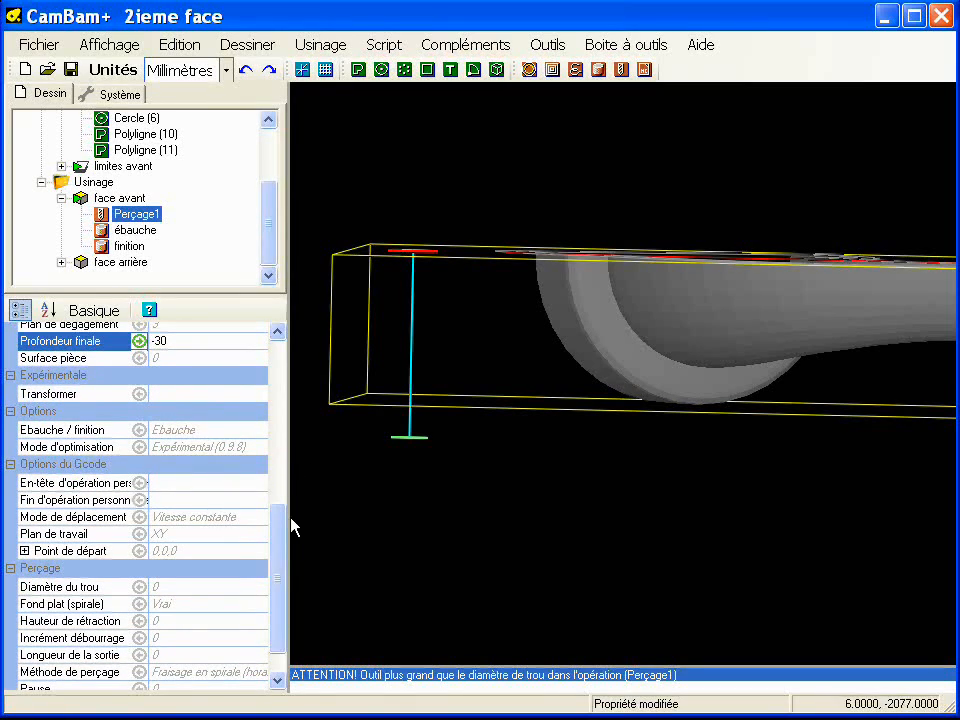
drag(285, 537, 279, 561)
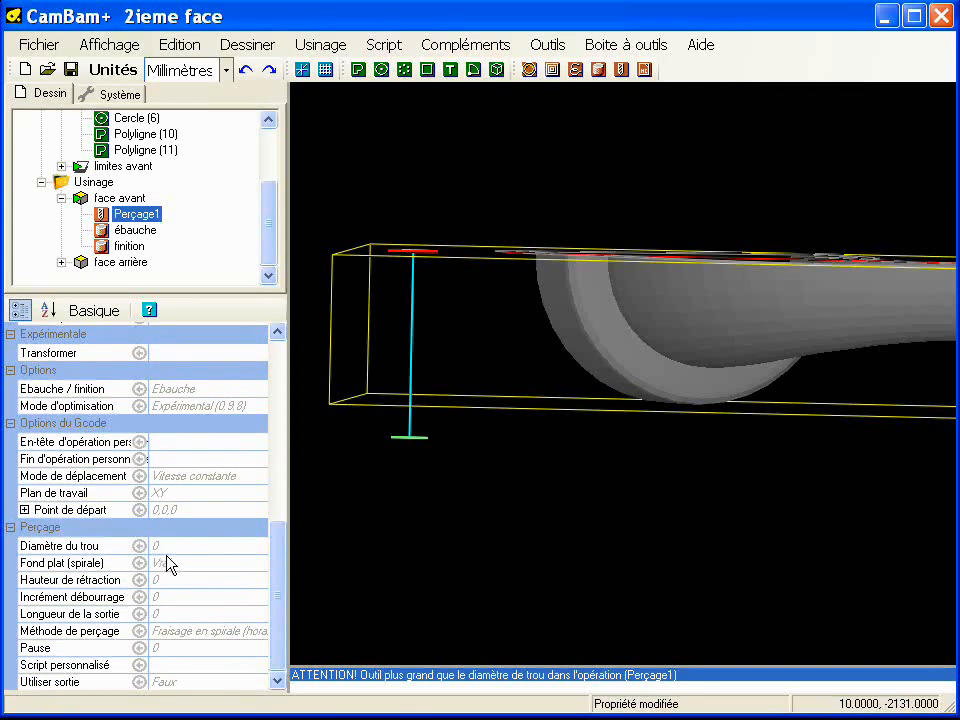
alt+drag(437, 450, 506, 304)
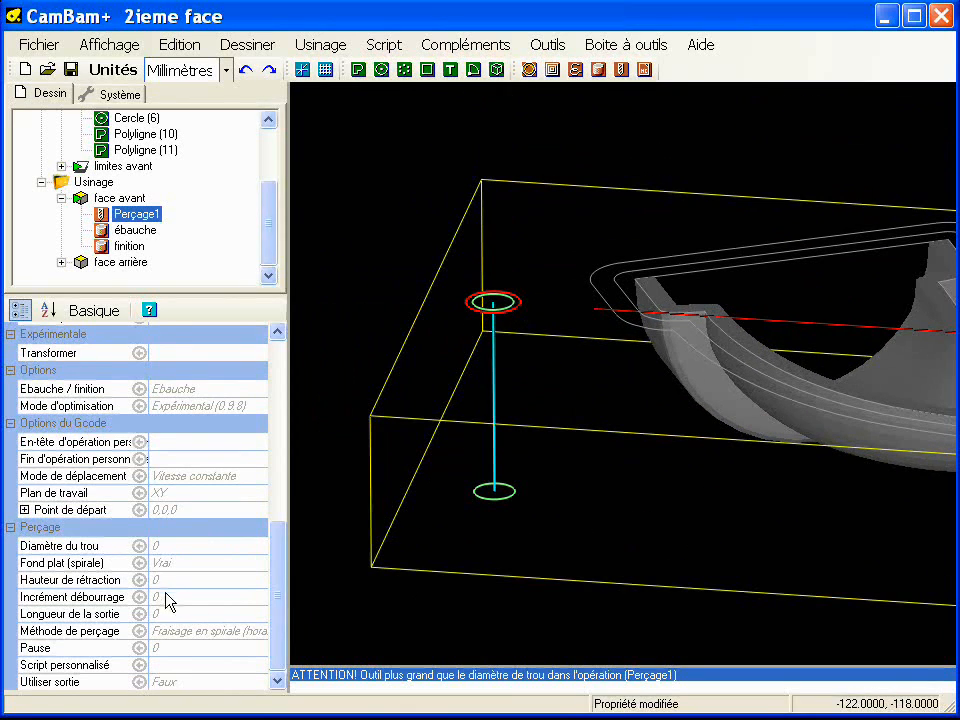
click(139, 546)
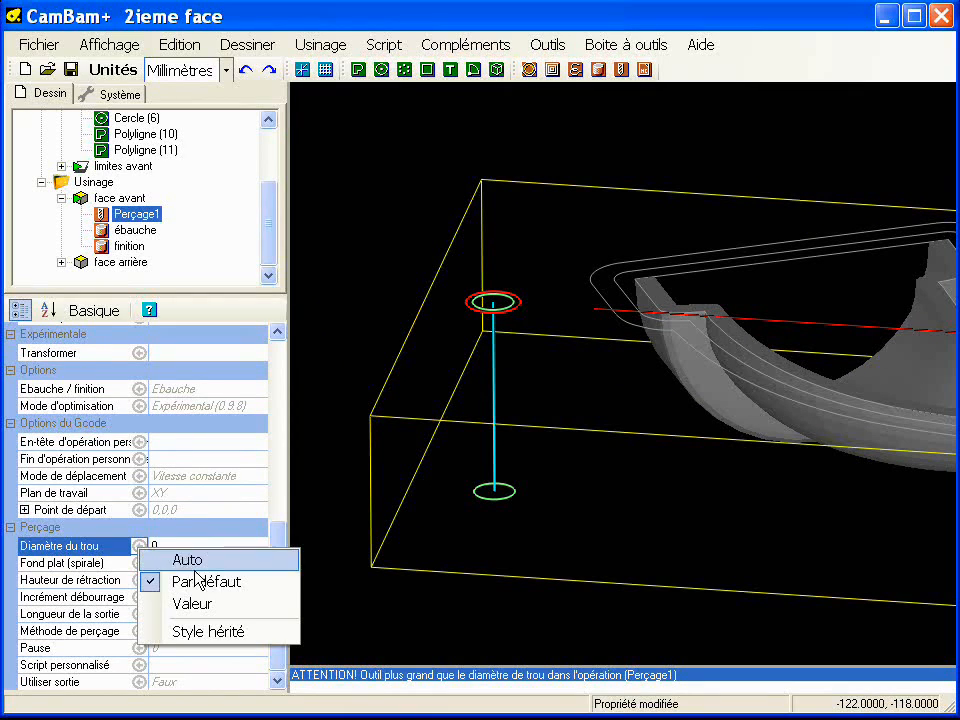
click(186, 562)
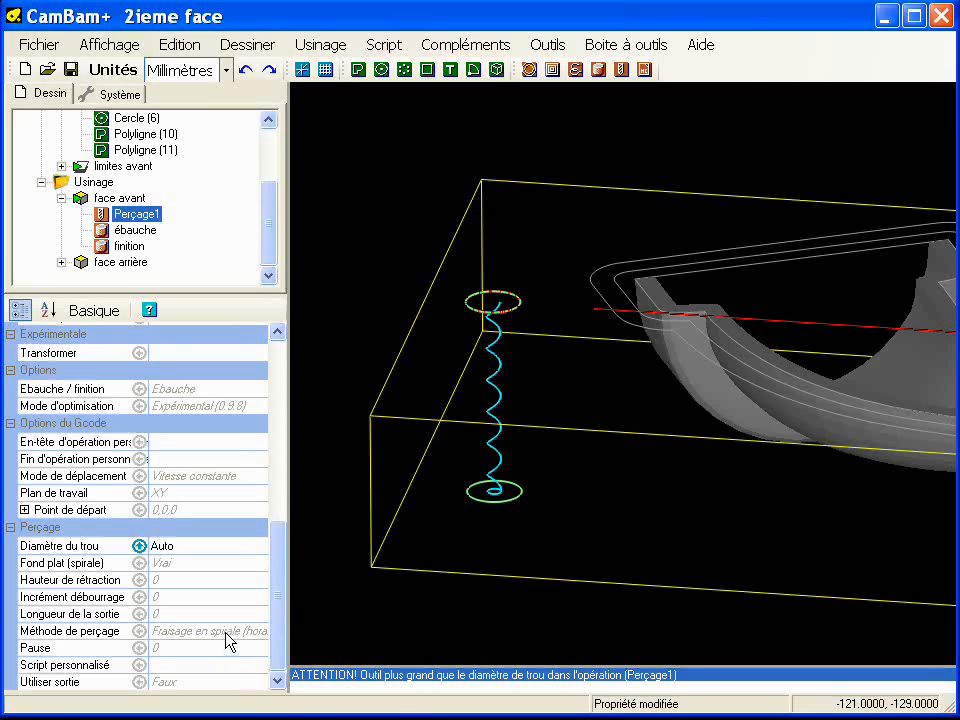
- Set the drilling operation's Méthode de perçage to the counterclockwise (anti-horaire) Fraisage en spirale and check the spiral's depth through the stock
click(176, 632)
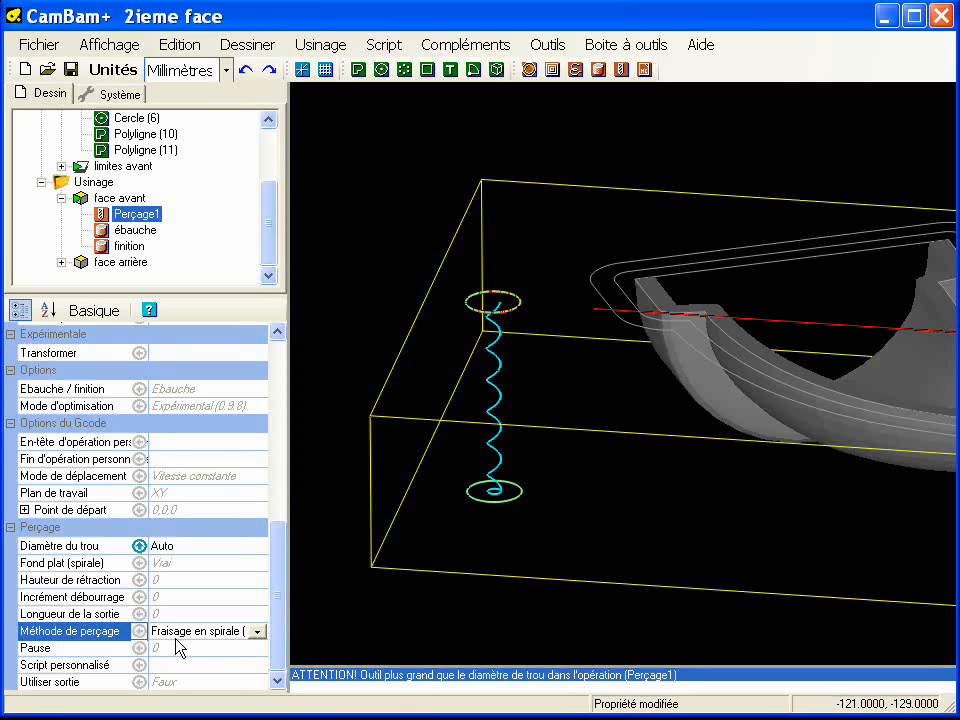
click(257, 632)
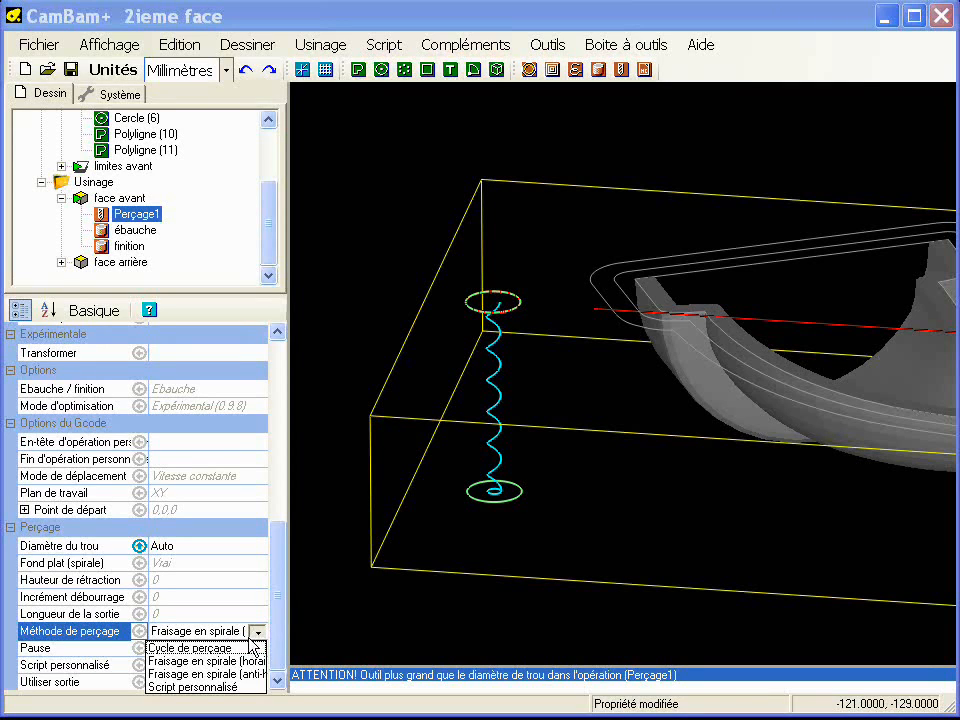
click(214, 676)
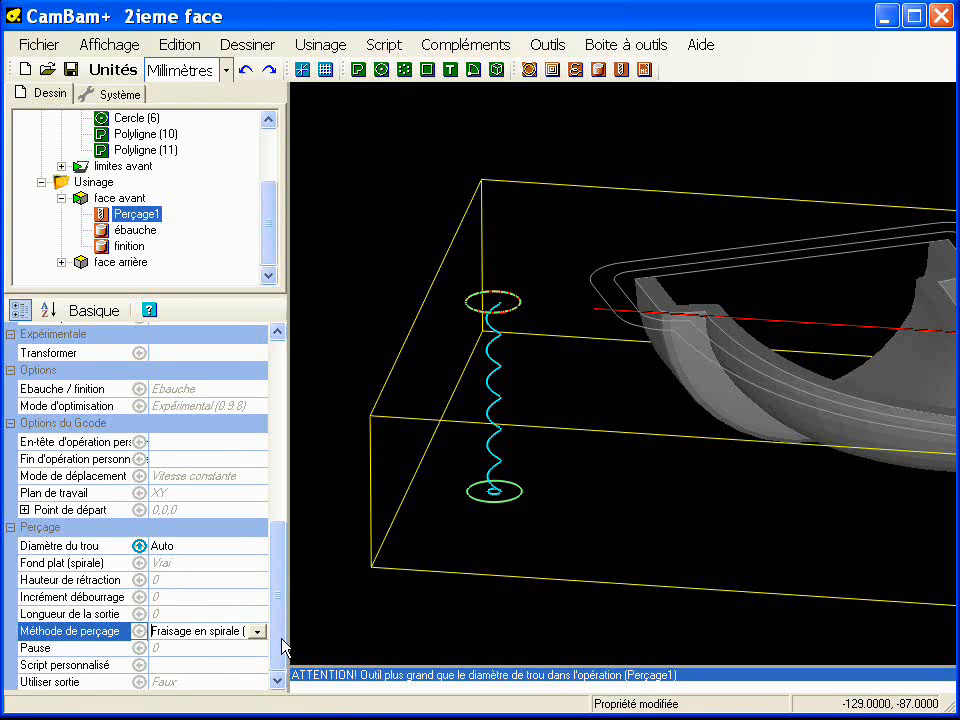
scroll(283, 613, up, 2)
scroll(283, 613, up, 2)
alt+drag(471, 564, 528, 476)
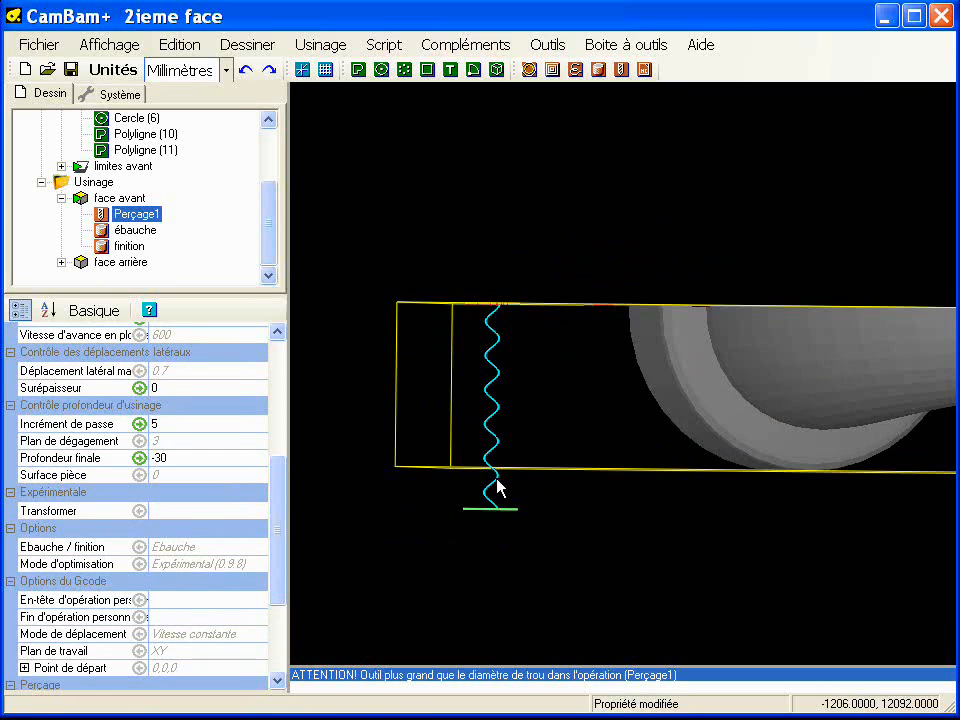
alt+drag(585, 409, 553, 369)
scroll(553, 369, down, 2)
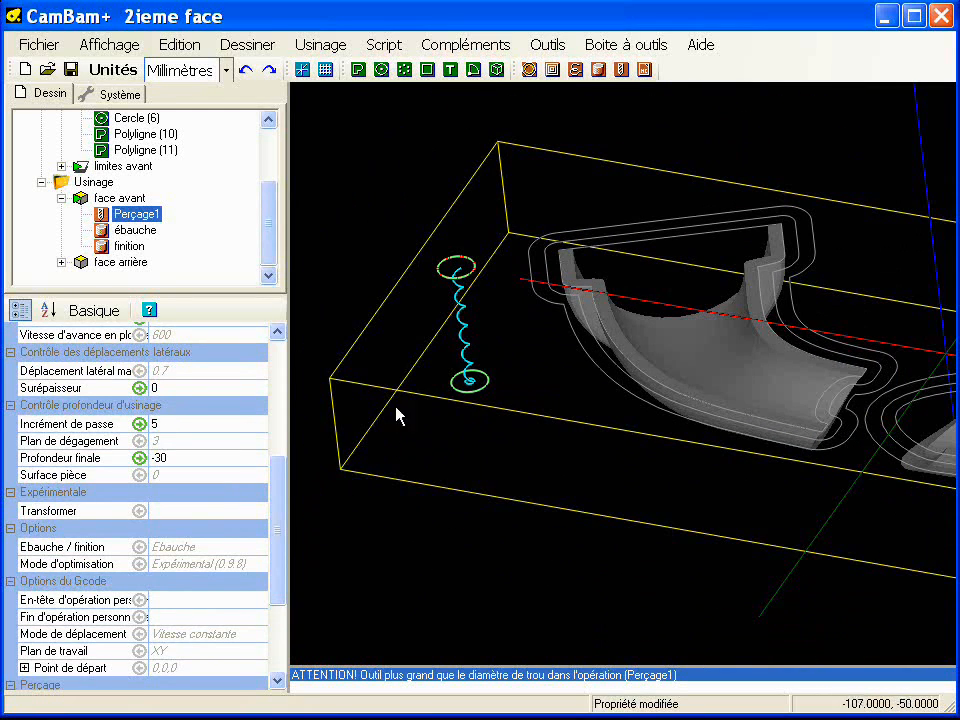
- Set the Numéro d'outil of face avant's finition operation to 11, matching the ébauche operation
drag(279, 490, 279, 345)
alt+drag(449, 362, 510, 377)
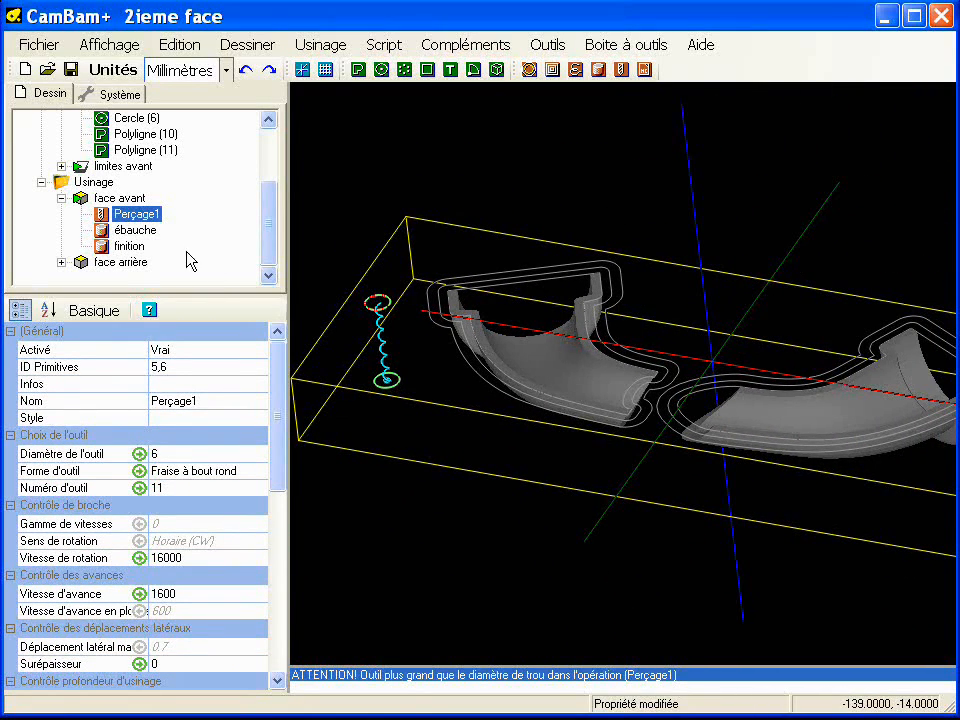
click(140, 230)
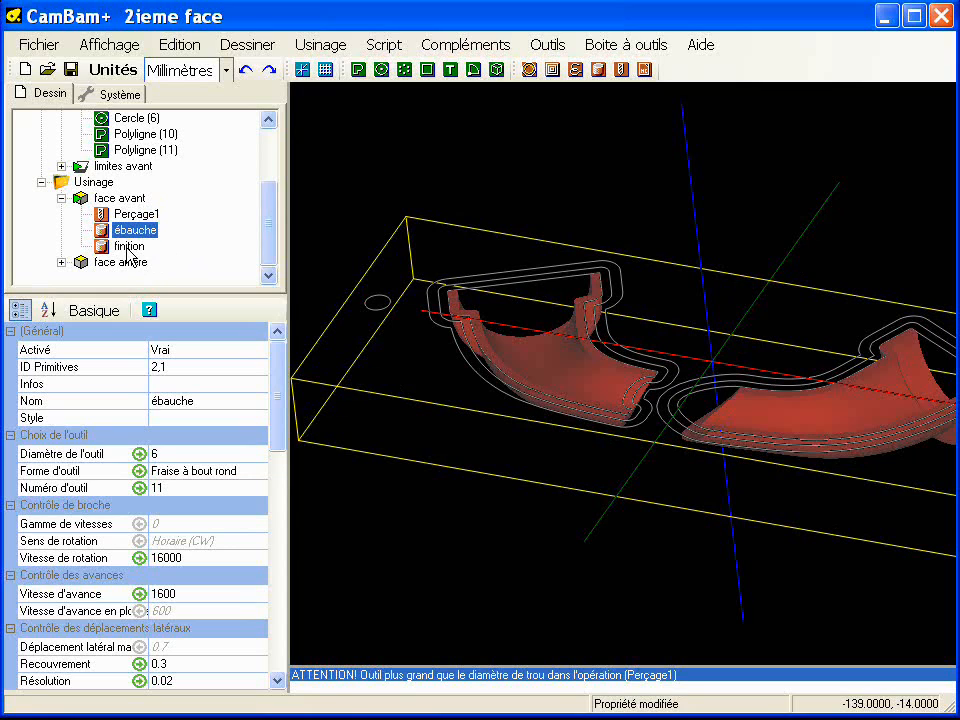
click(129, 247)
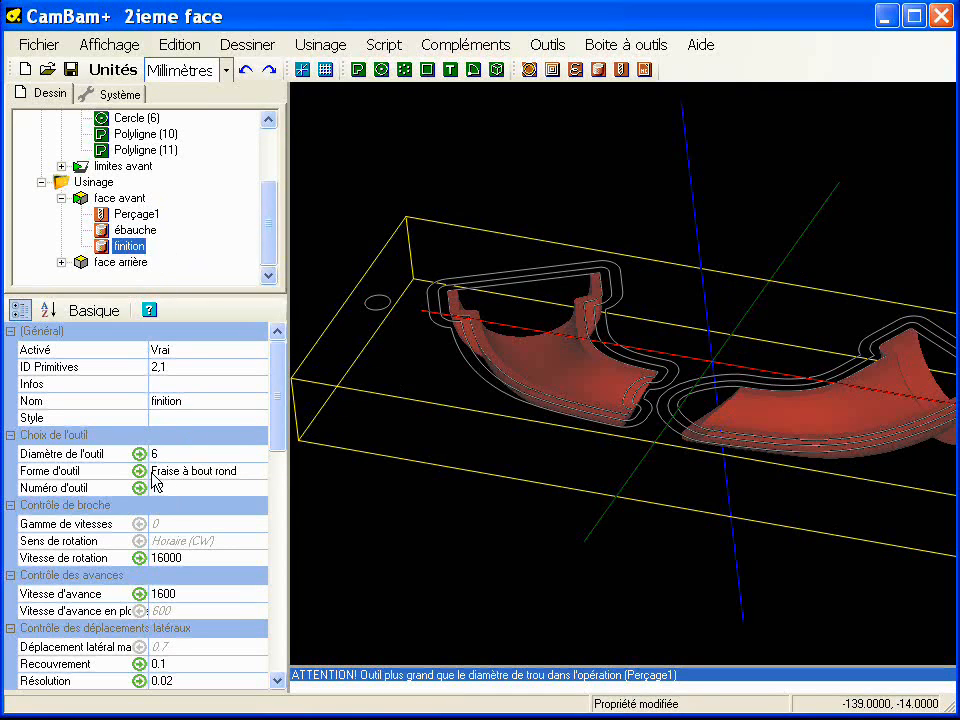
click(136, 230)
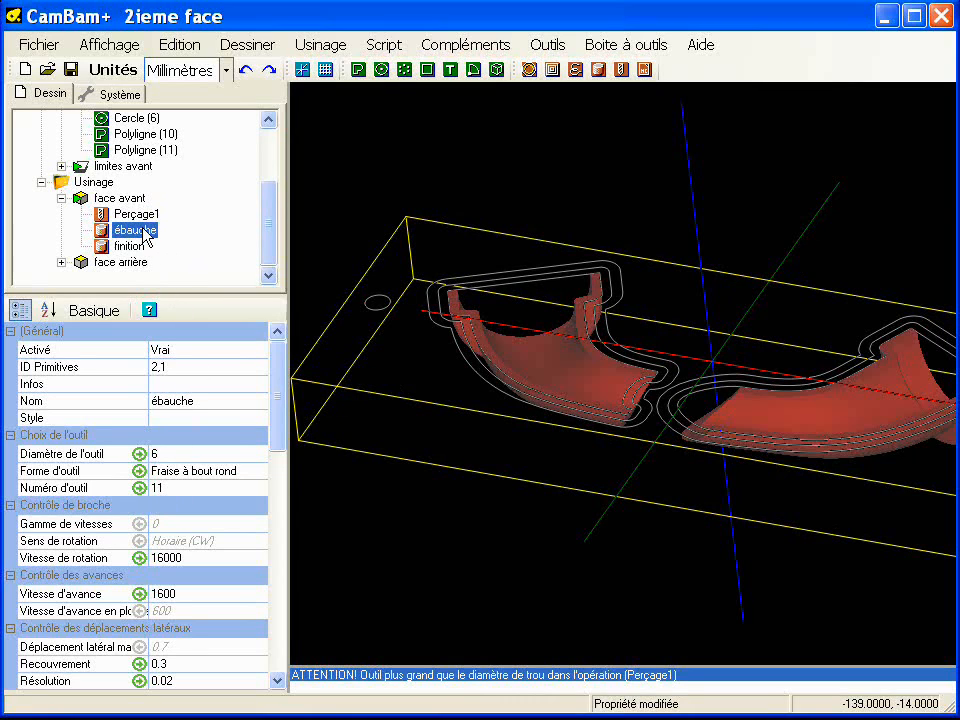
click(129, 246)
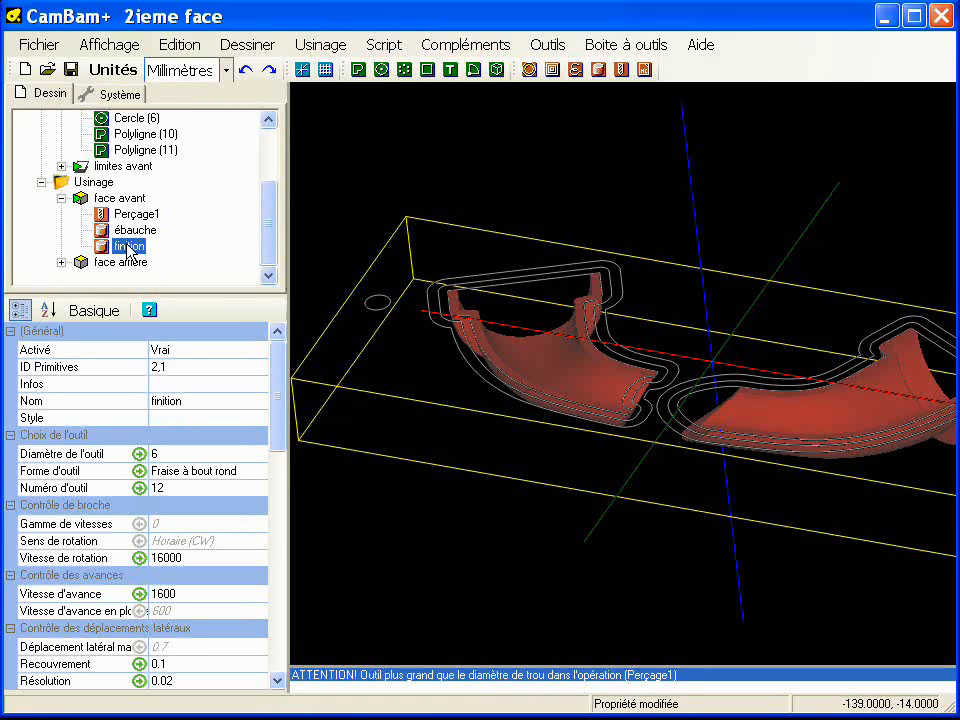
click(190, 488)
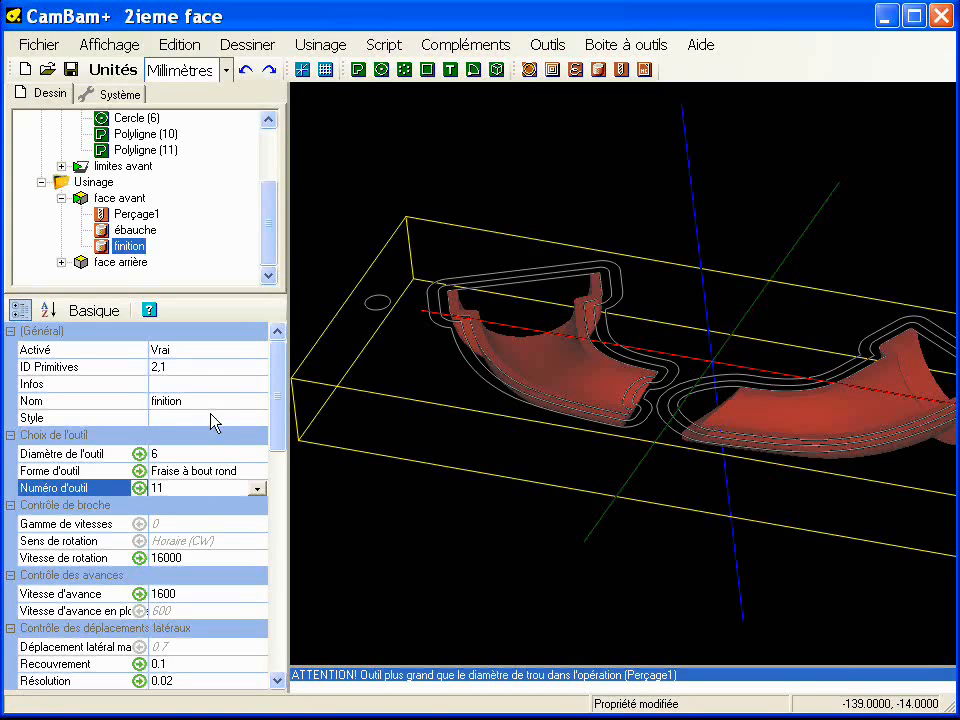
click(133, 231)
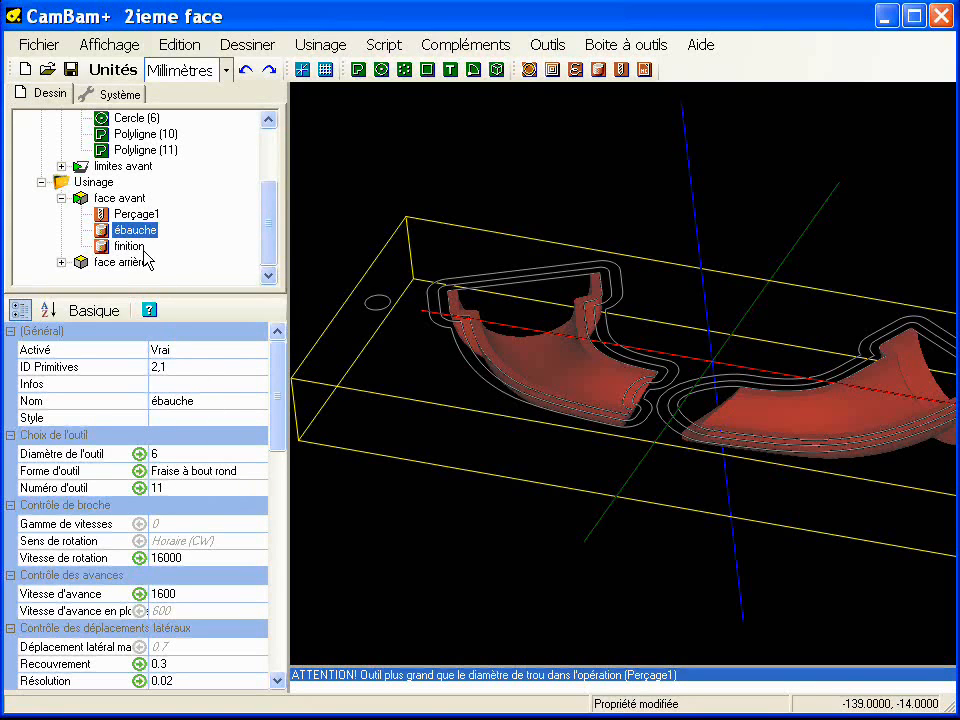
click(131, 247)
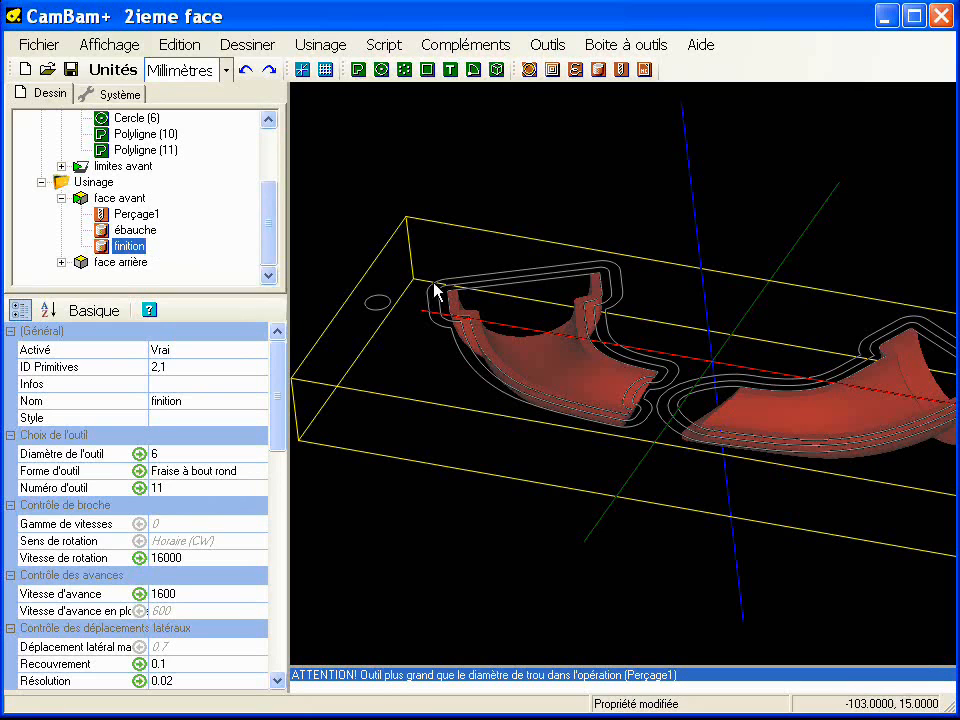
- Deactivate the face avant machining group
scroll(505, 342, down, 3)
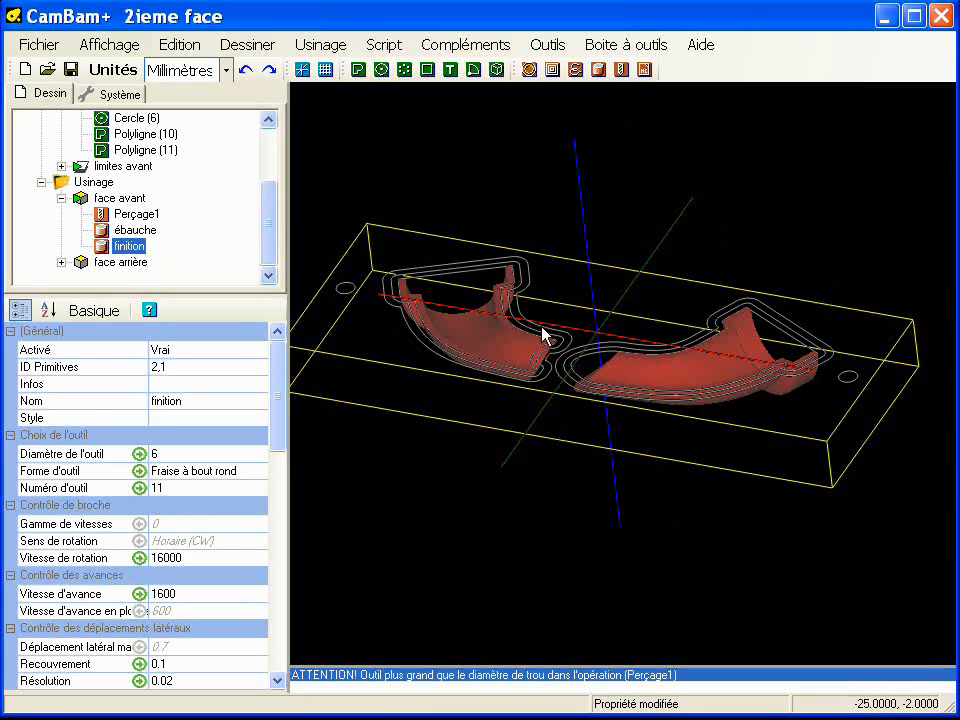
middle_drag(528, 361, 542, 361)
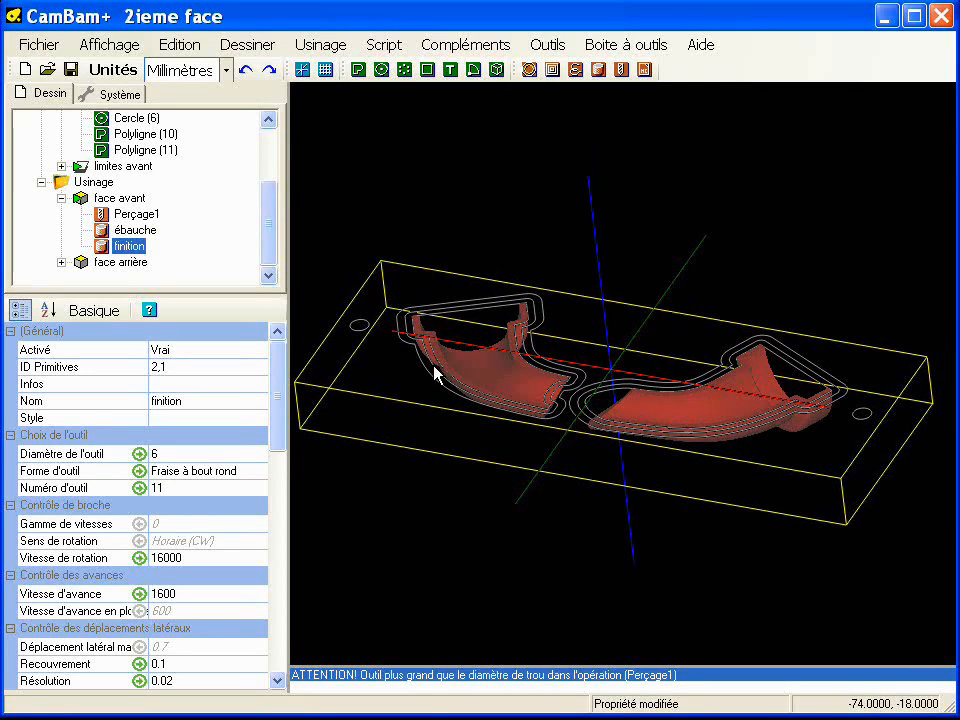
click(124, 198)
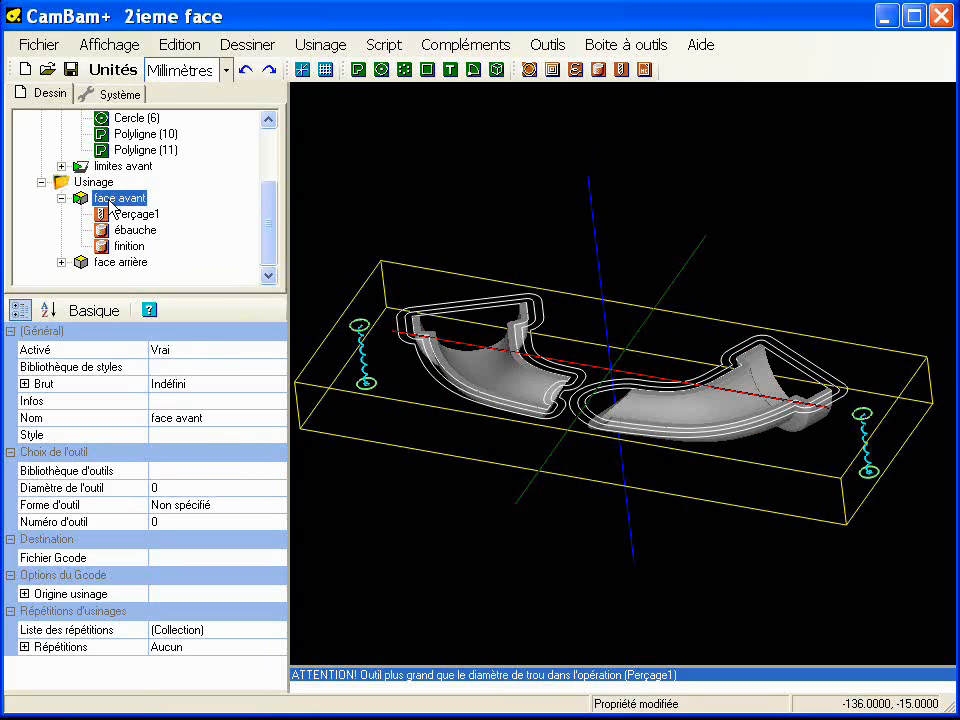
right_click(110, 201)
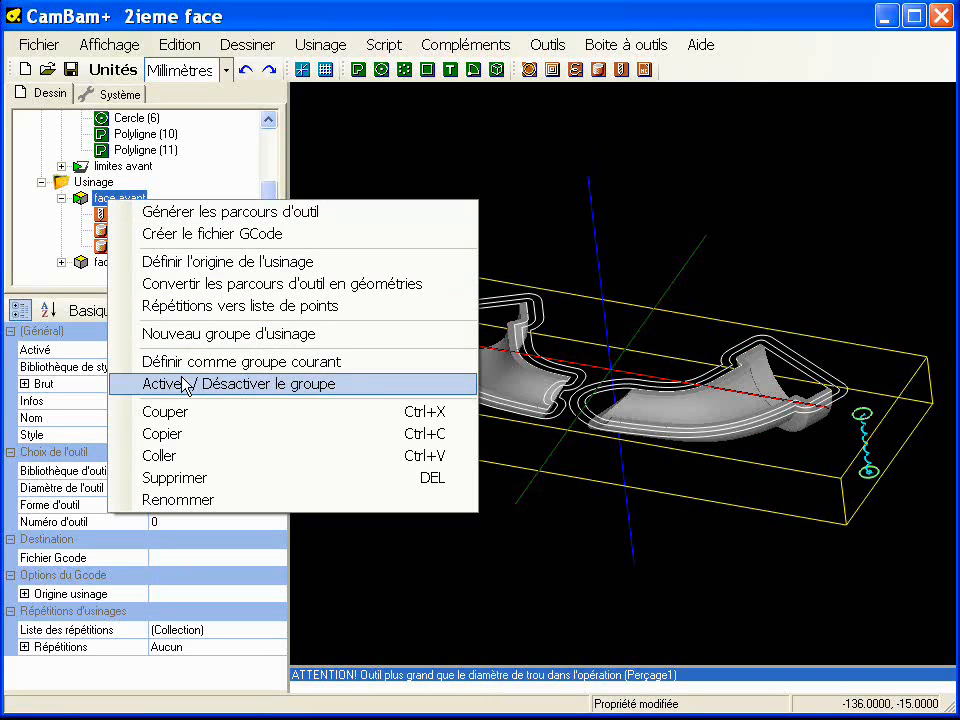
click(366, 393)
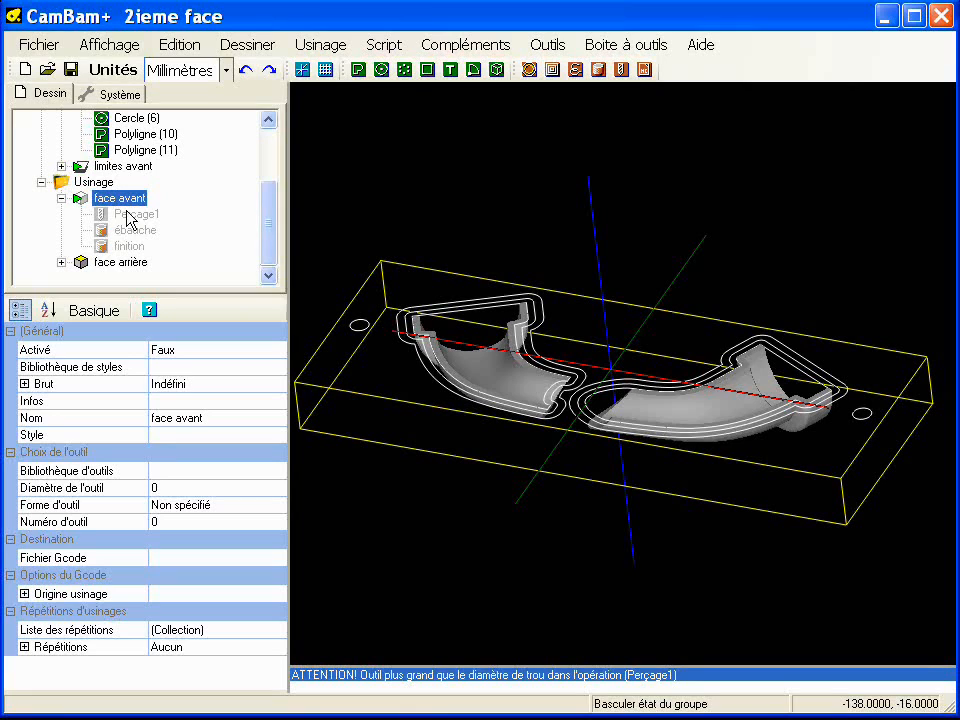
- Toggle the face avant machining group's active state back and forth
key(space)
key(space)
key(space)
key(space)
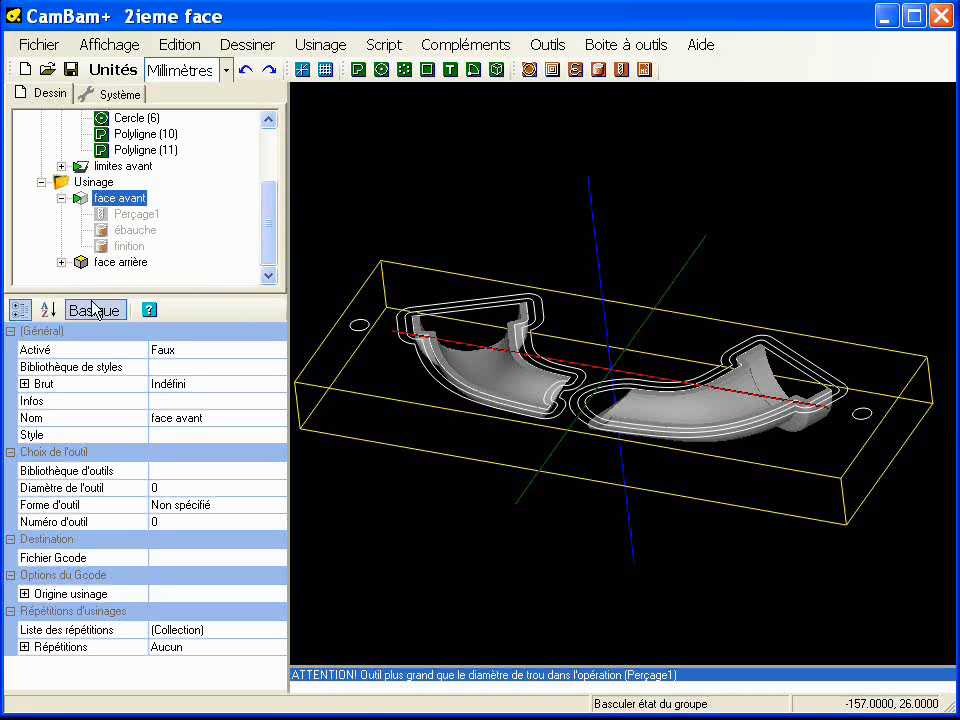
- Select both the ébauche and finition operations of the face arrière group and set their Face arrière property to Vrai
click(61, 263)
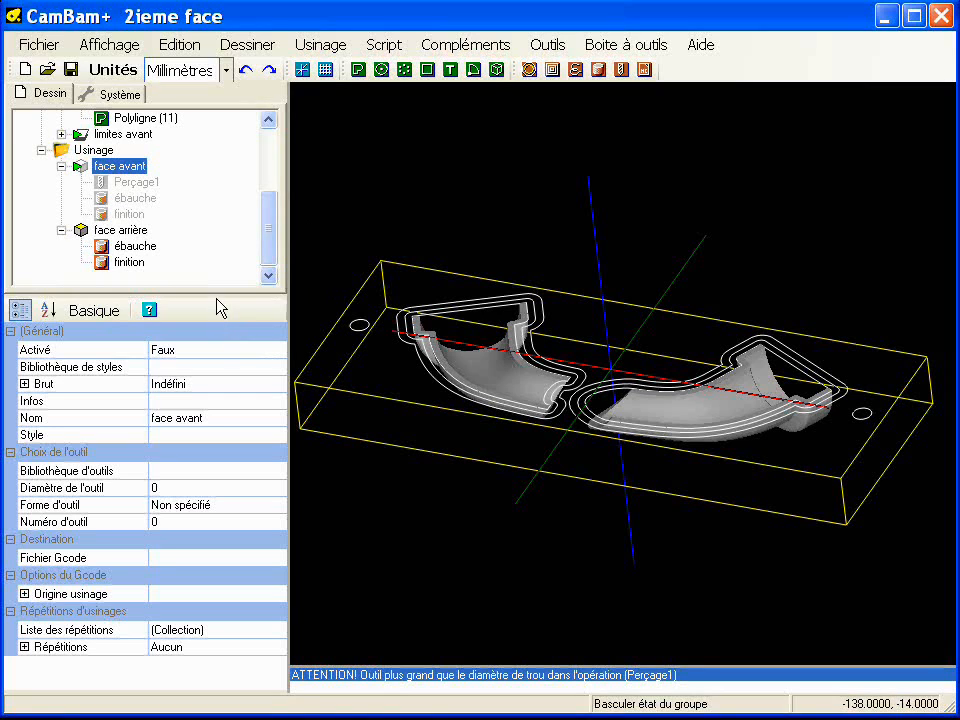
drag(214, 296, 214, 369)
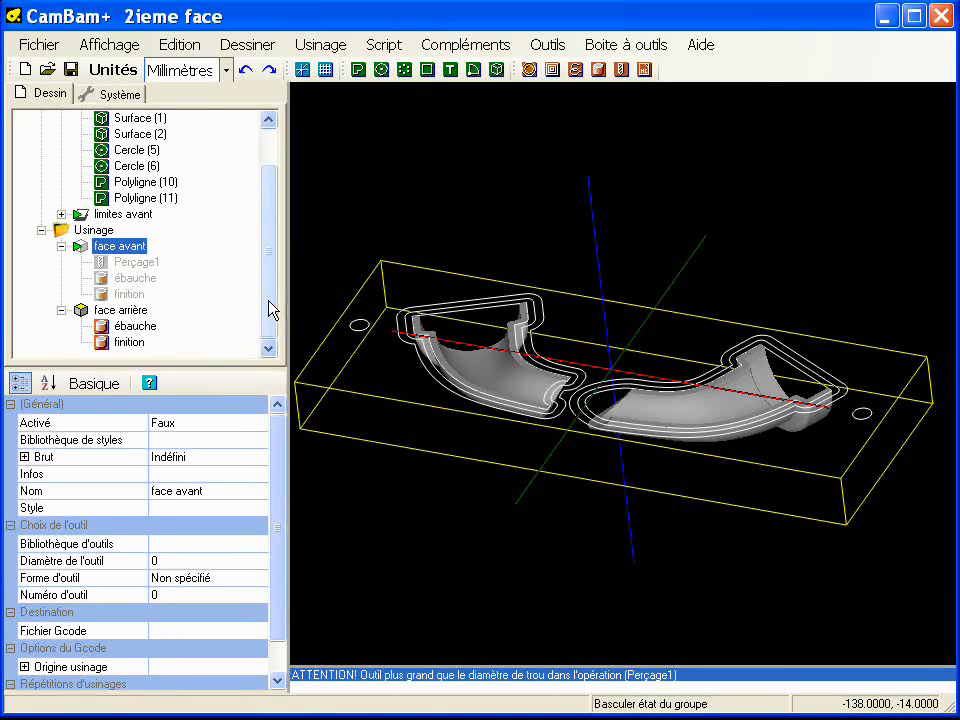
click(133, 327)
ctrl+click(128, 345)
drag(168, 370, 176, 258)
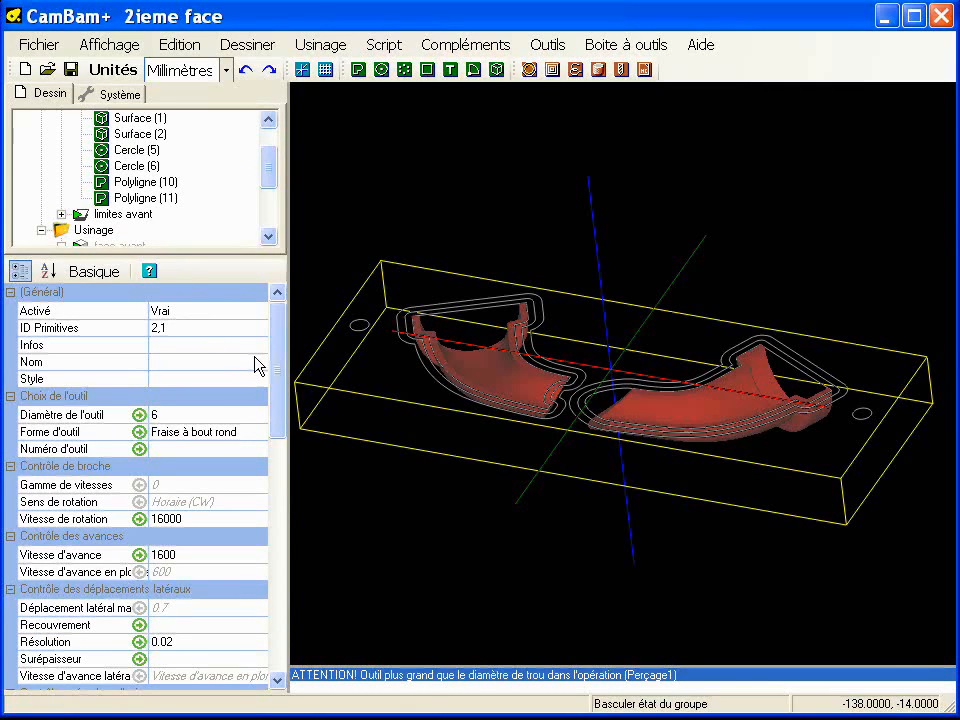
drag(281, 335, 274, 510)
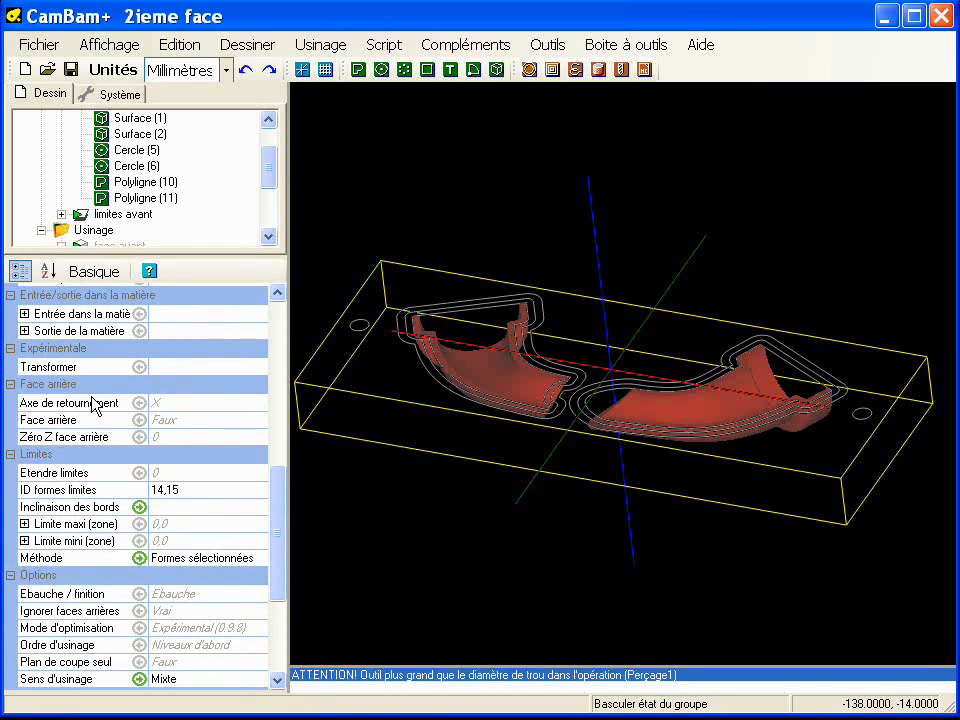
click(205, 421)
click(256, 421)
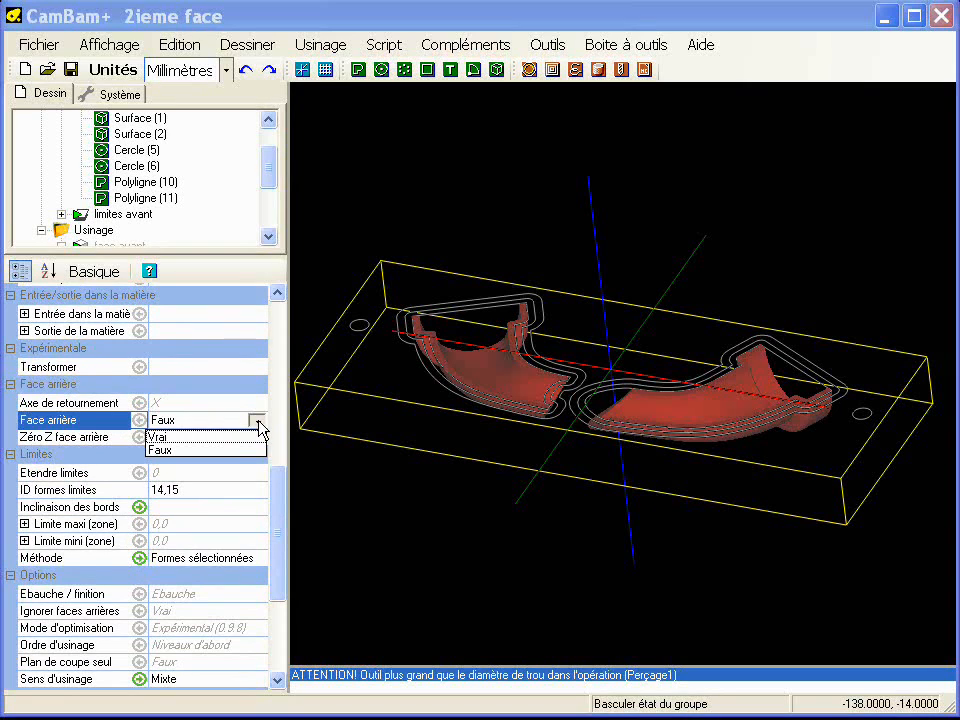
click(210, 438)
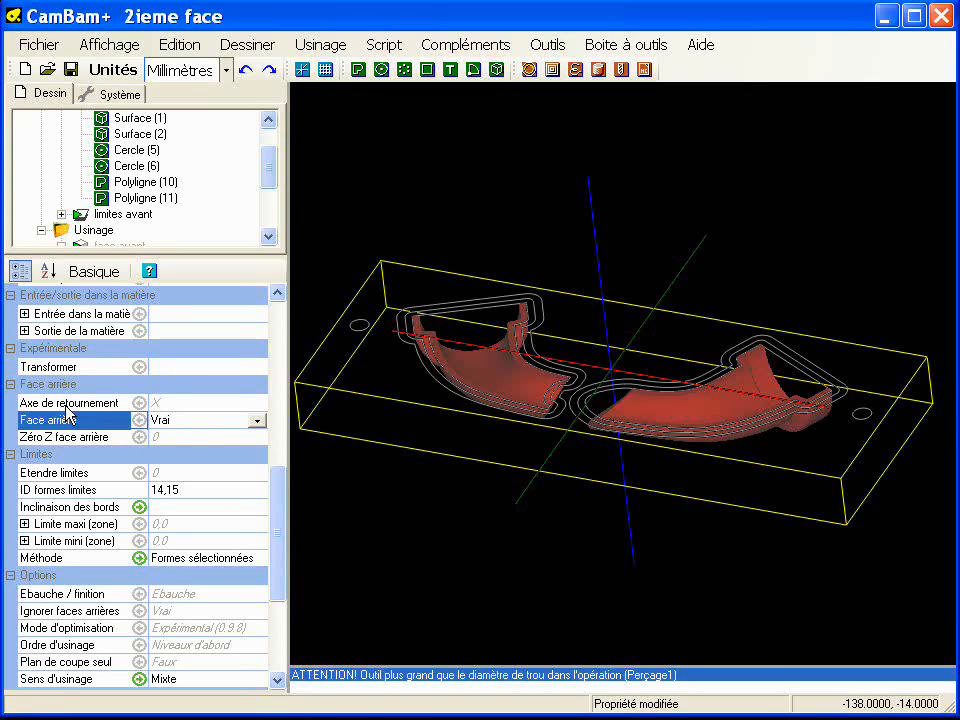
- Set Axe de retournement to X for the two face arrière operations
mouse_move(585, 353)
middle_down()
mouse_move(563, 358)
mouse_move(536, 391)
mouse_move(571, 358)
middle_up()
scroll(562, 358, down, 1)
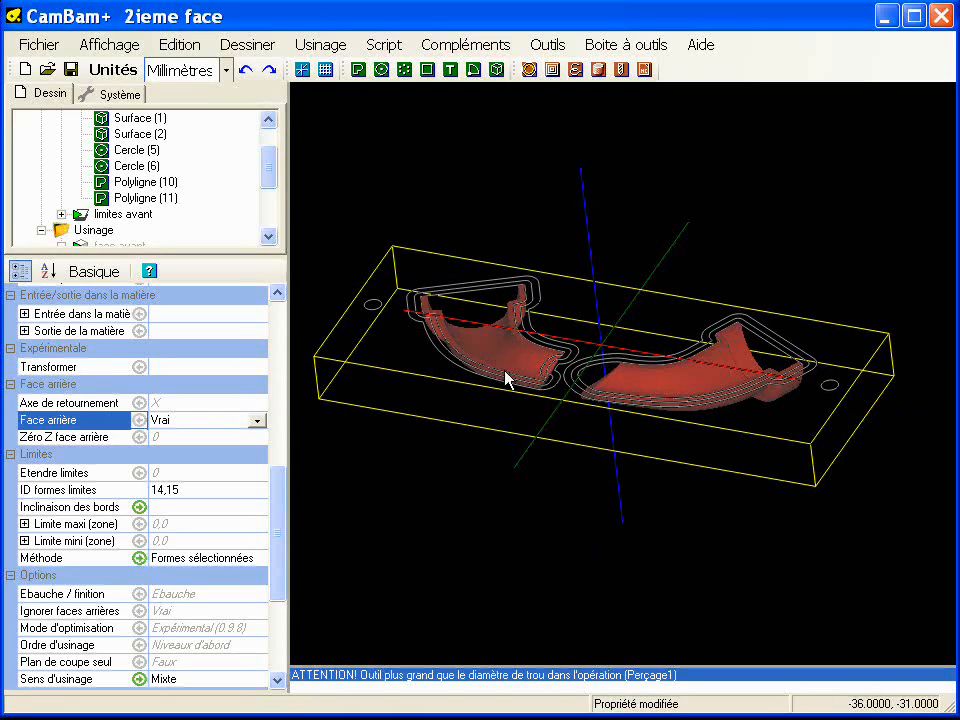
alt+double_click(477, 395)
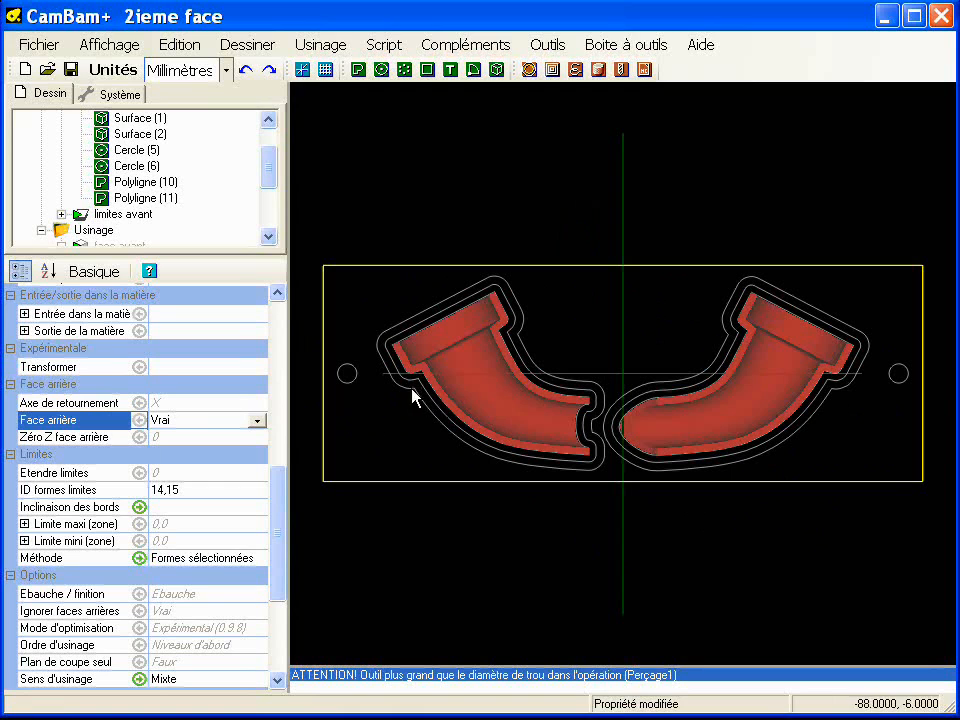
alt+drag(465, 424, 258, 435)
click(166, 403)
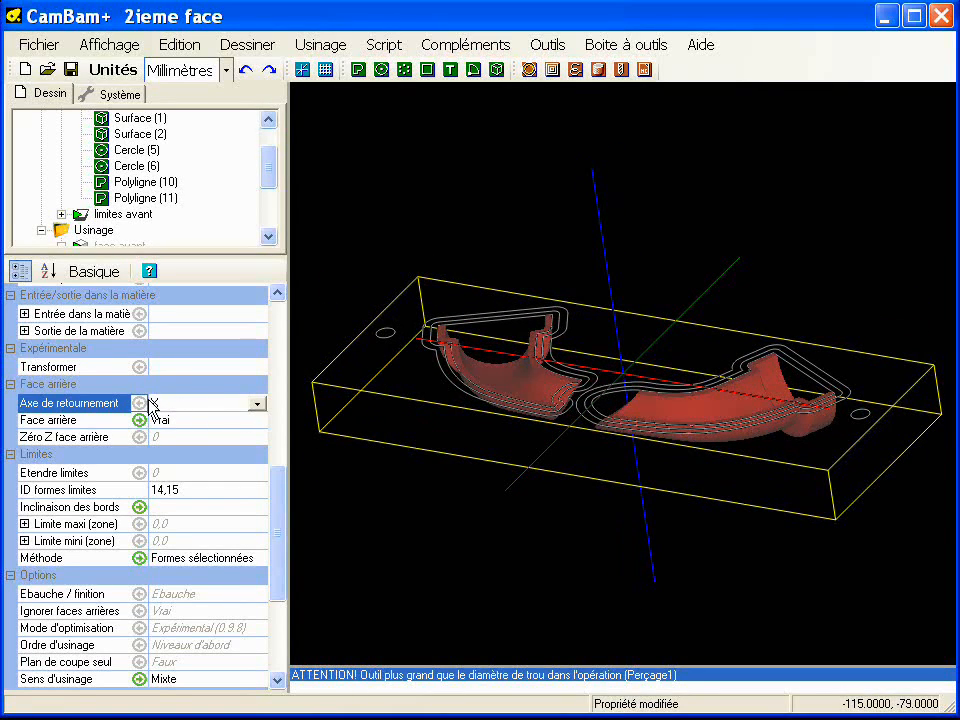
click(258, 404)
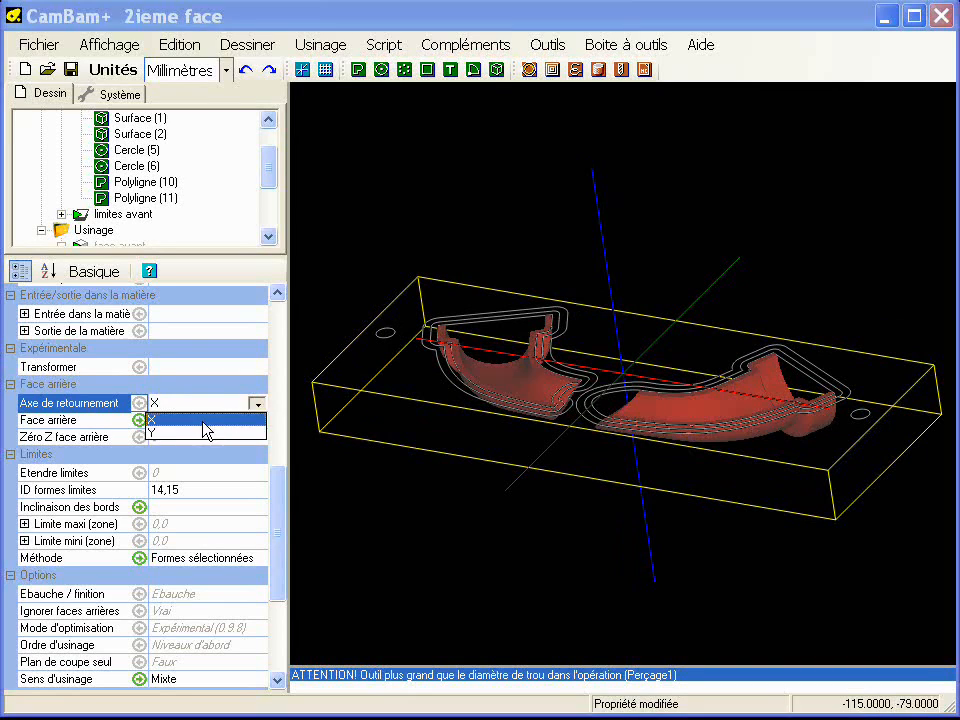
click(204, 421)
- Set Zéro Z face arrière to -24 for the two face arrière operations and inspect the stock's underside
click(174, 437)
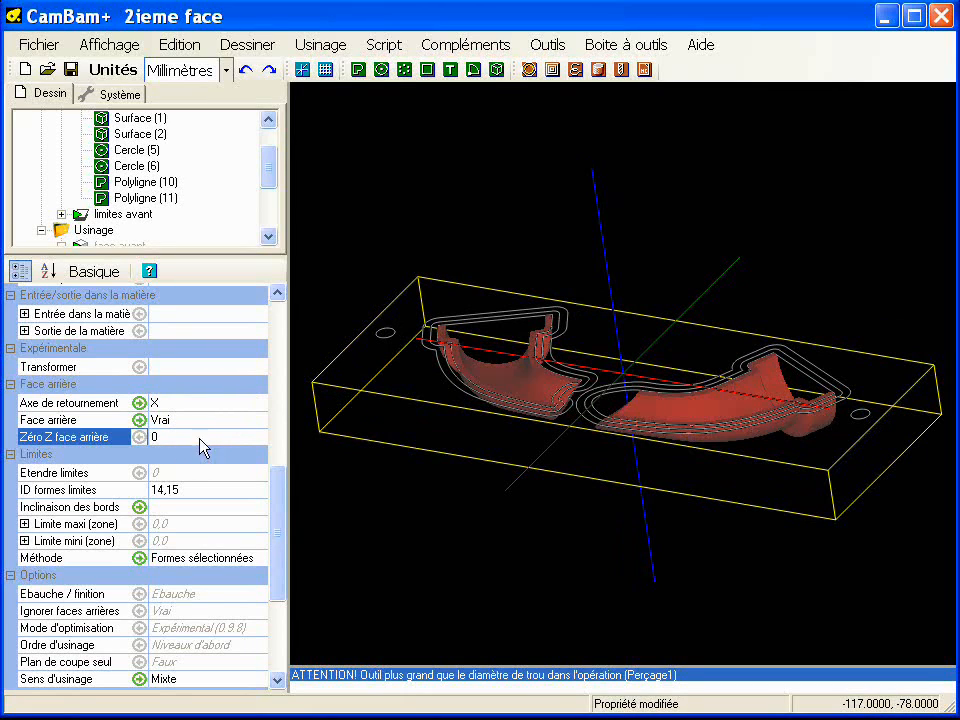
middle_drag(482, 409, 448, 369)
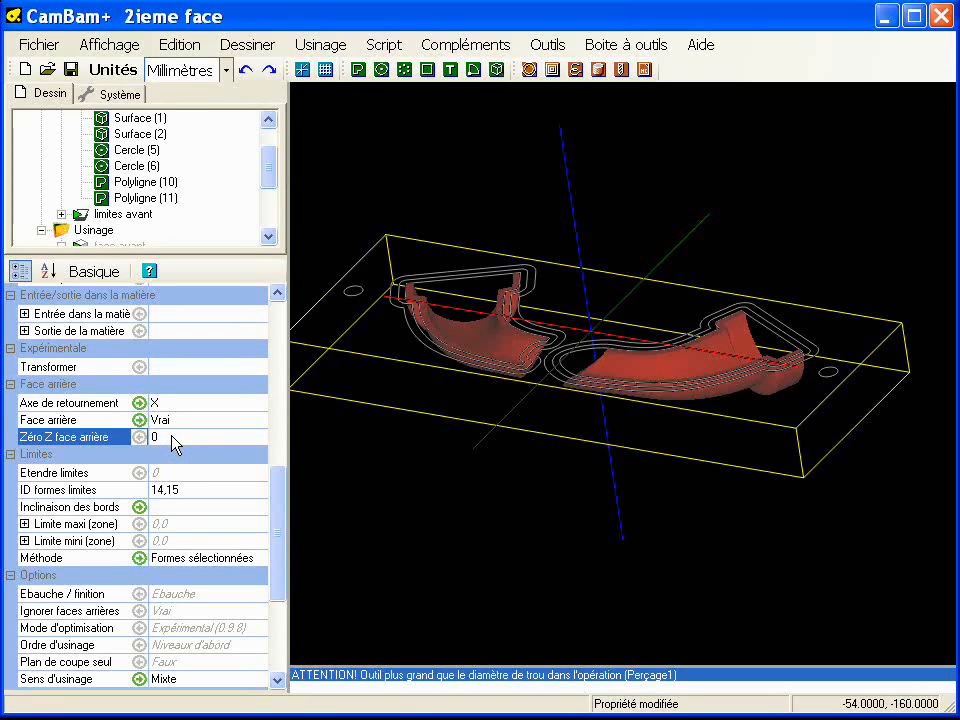
middle_drag(549, 364, 513, 380)
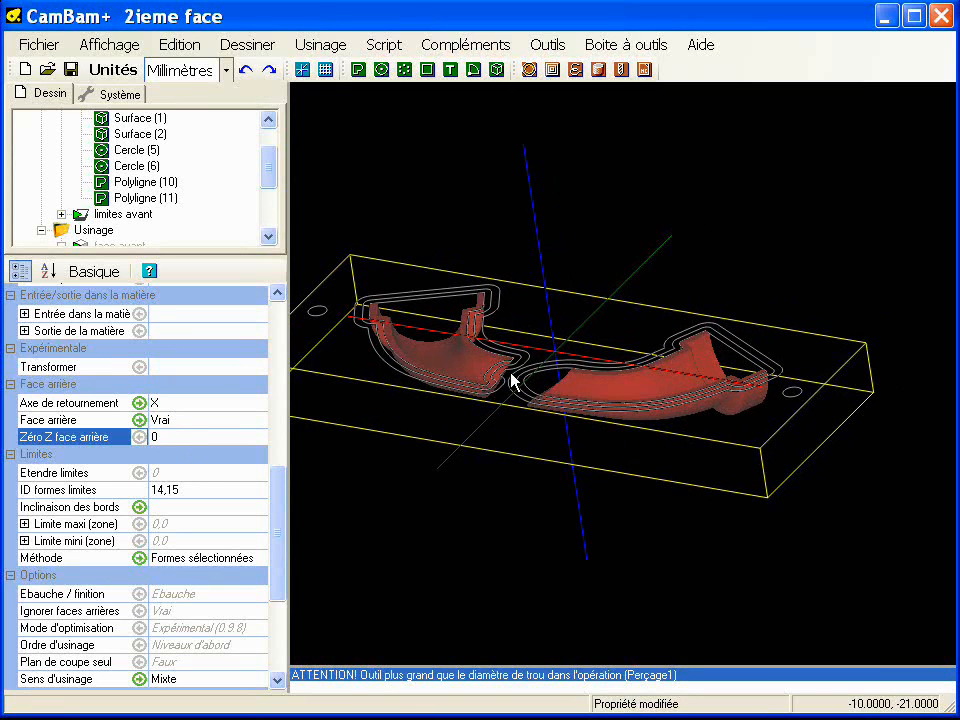
alt+drag(573, 383, 396, 419)
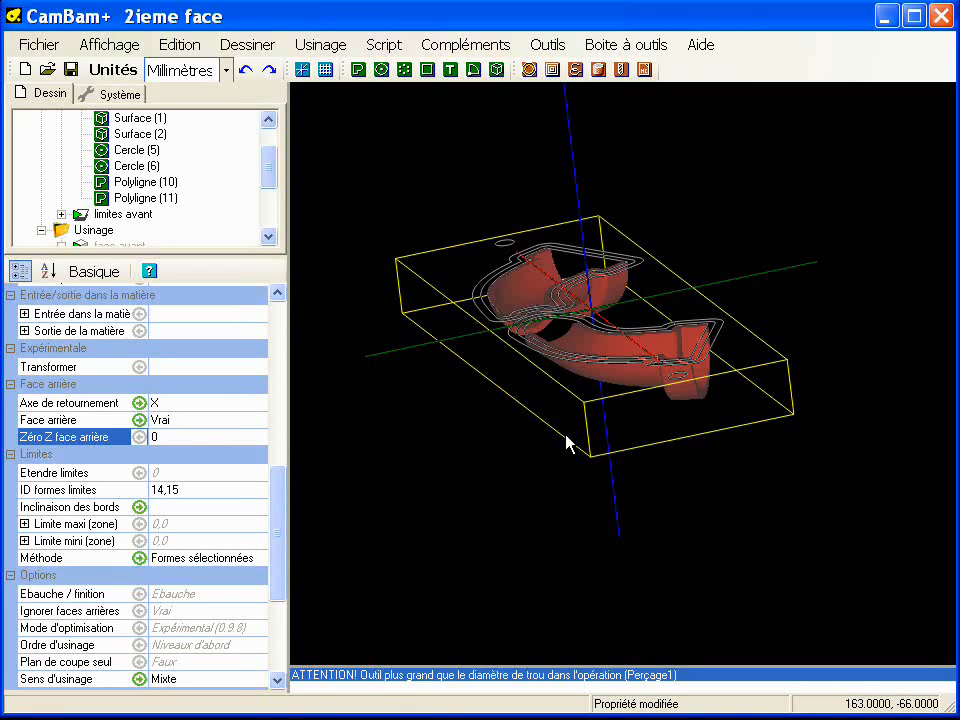
double_click(177, 438)
text(-24)
key(Return)
alt+drag(513, 449, 570, 408)
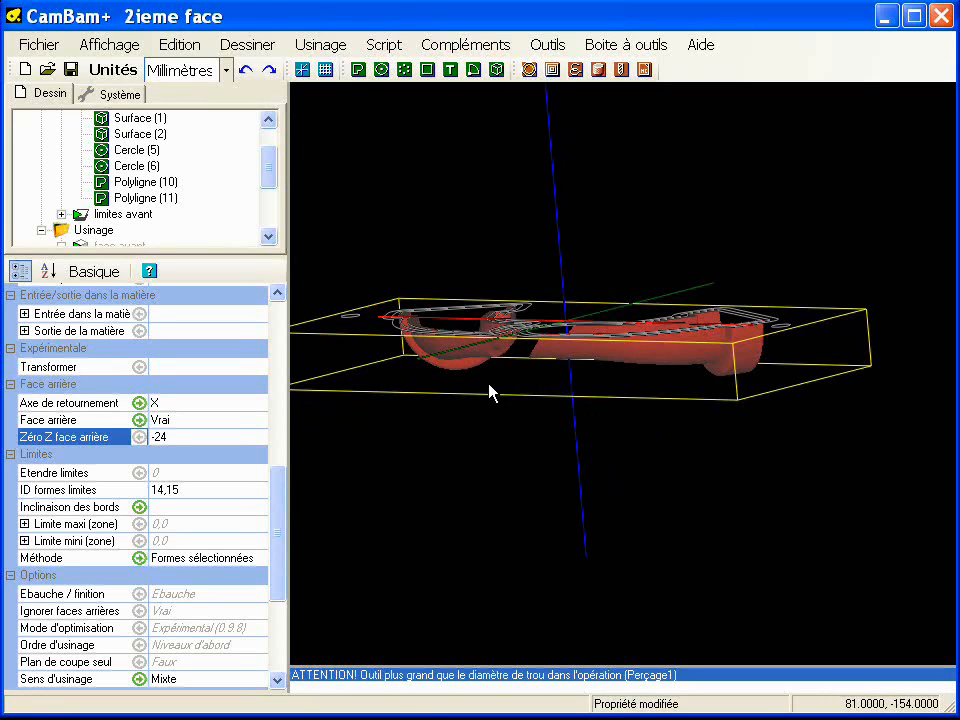
alt+drag(467, 401, 537, 413)
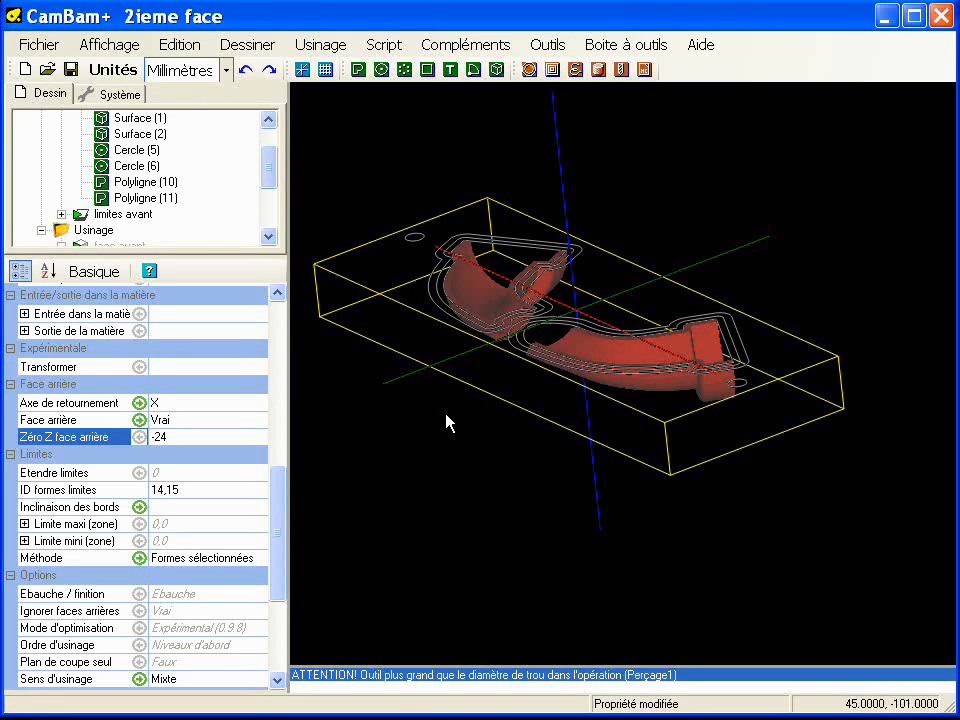
- Examine from the side and from above how the two elbow halves sit within the stock block
alt+drag(470, 421, 498, 344)
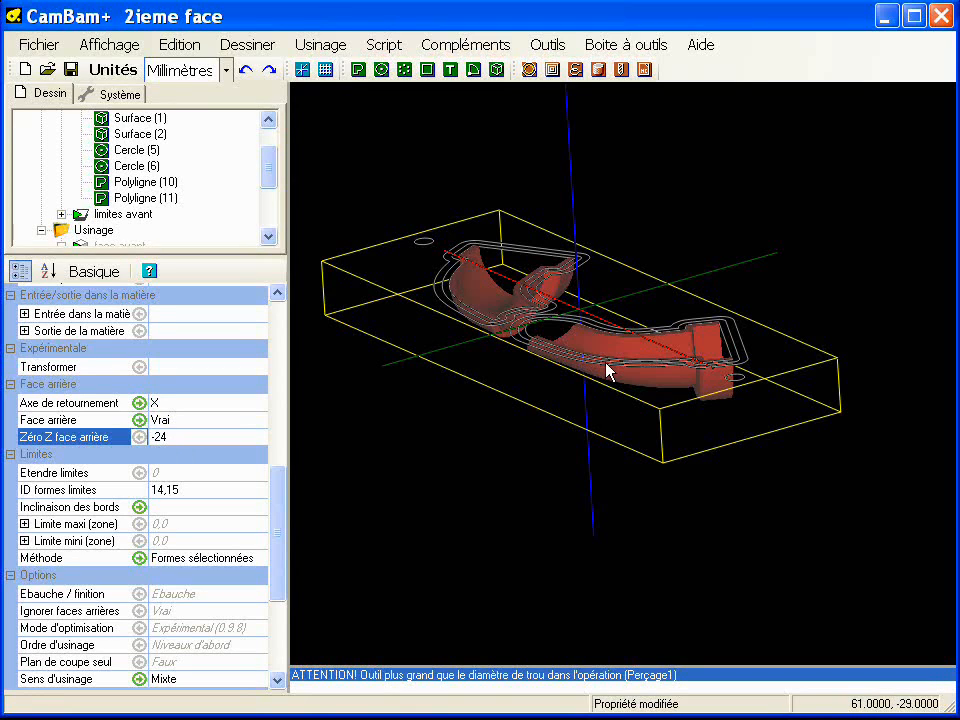
alt+drag(492, 426, 615, 381)
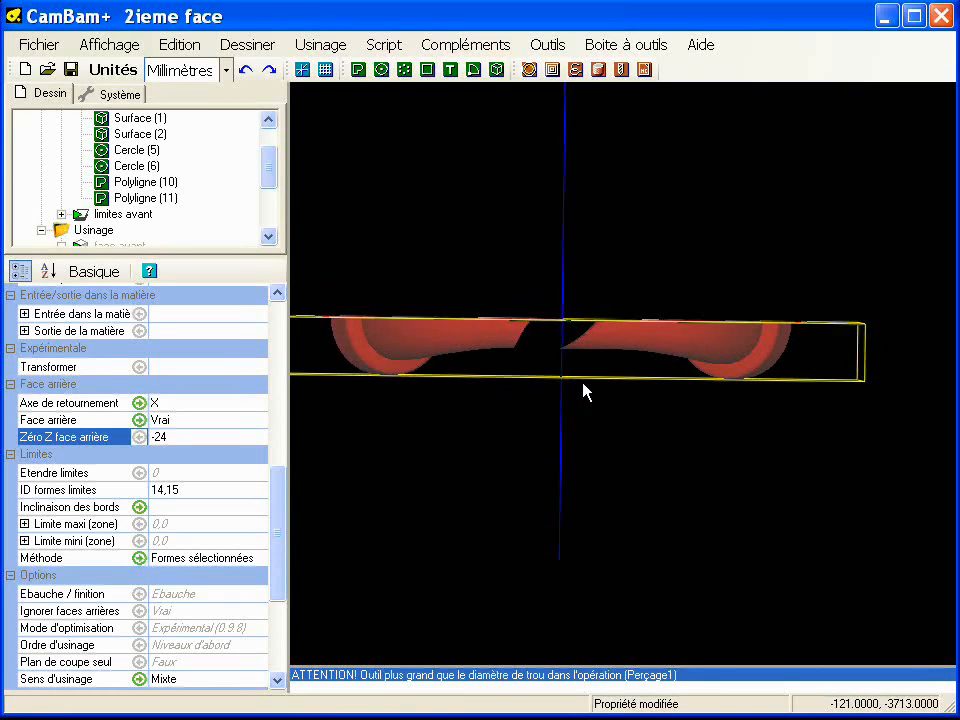
middle_drag(583, 390, 660, 389)
alt+drag(660, 390, 617, 342)
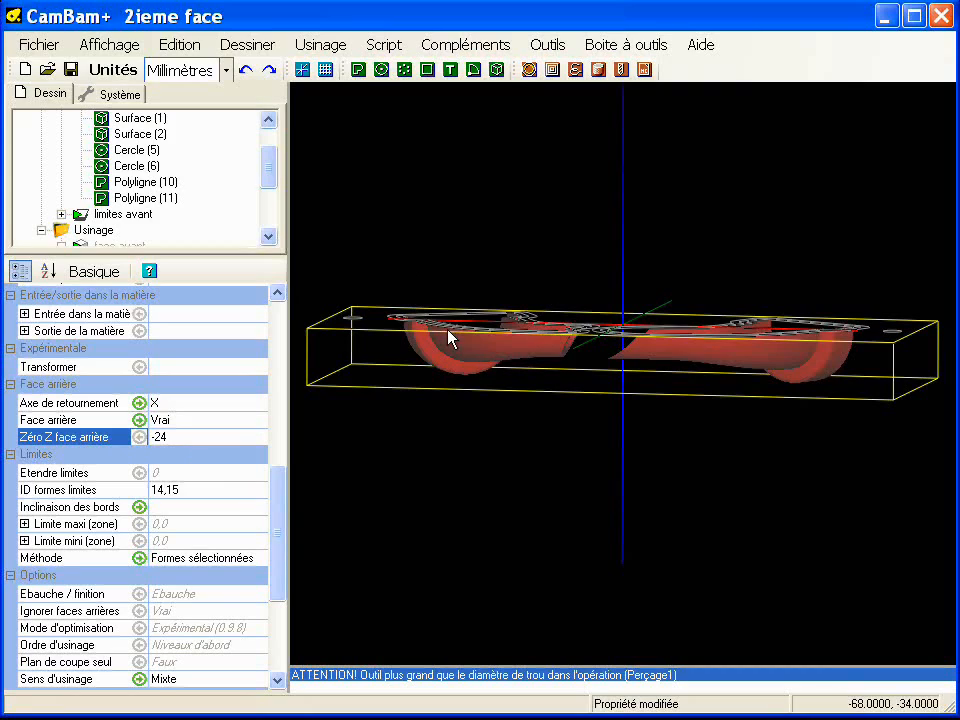
alt+drag(450, 336, 392, 353)
alt+drag(549, 422, 467, 395)
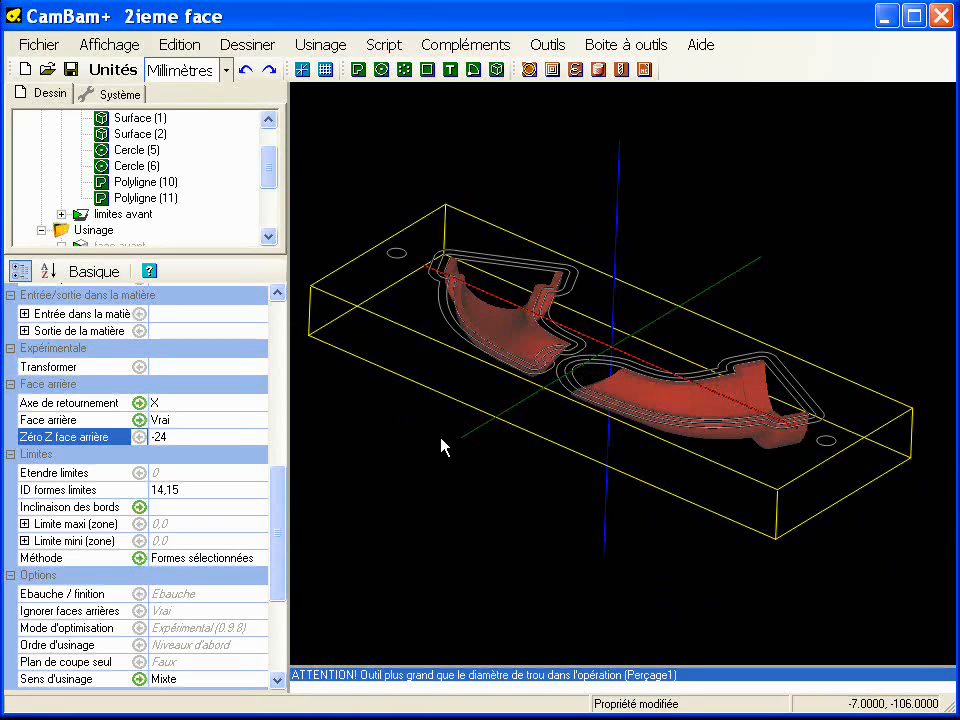
middle_drag(516, 455, 591, 410)
scroll(584, 419, up, 4)
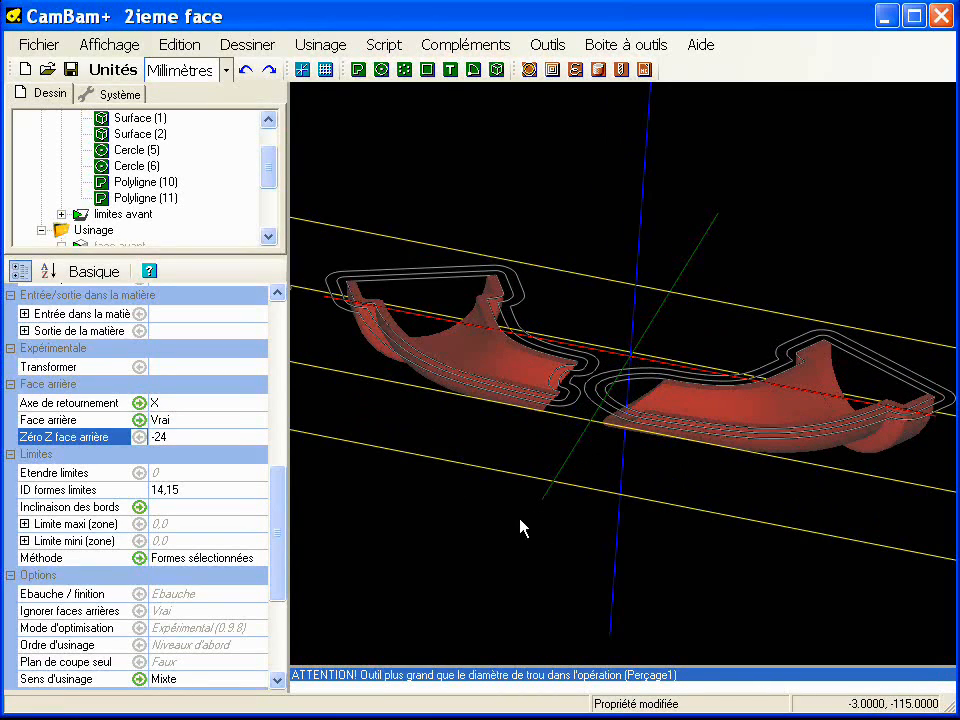
middle_drag(536, 514, 499, 444)
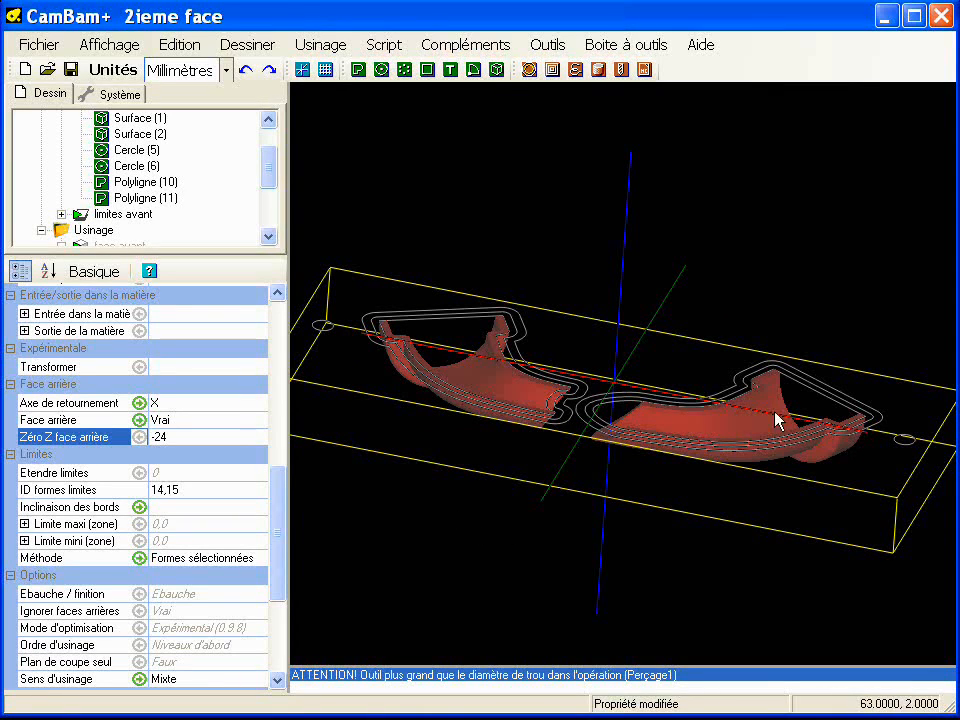
alt+drag(514, 379, 411, 385)
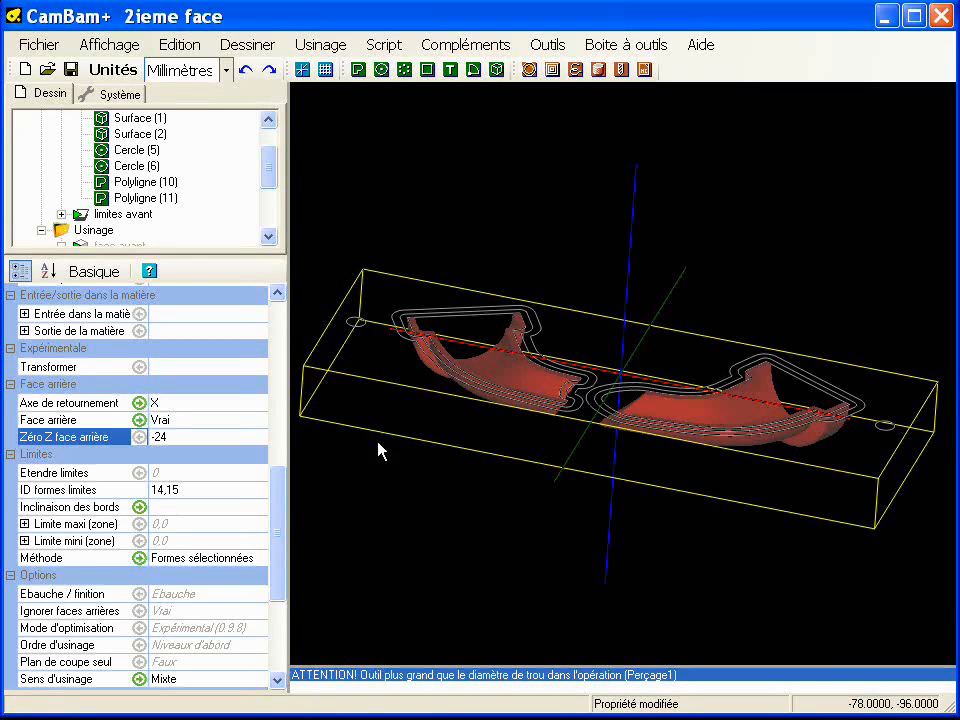
click(500, 455)
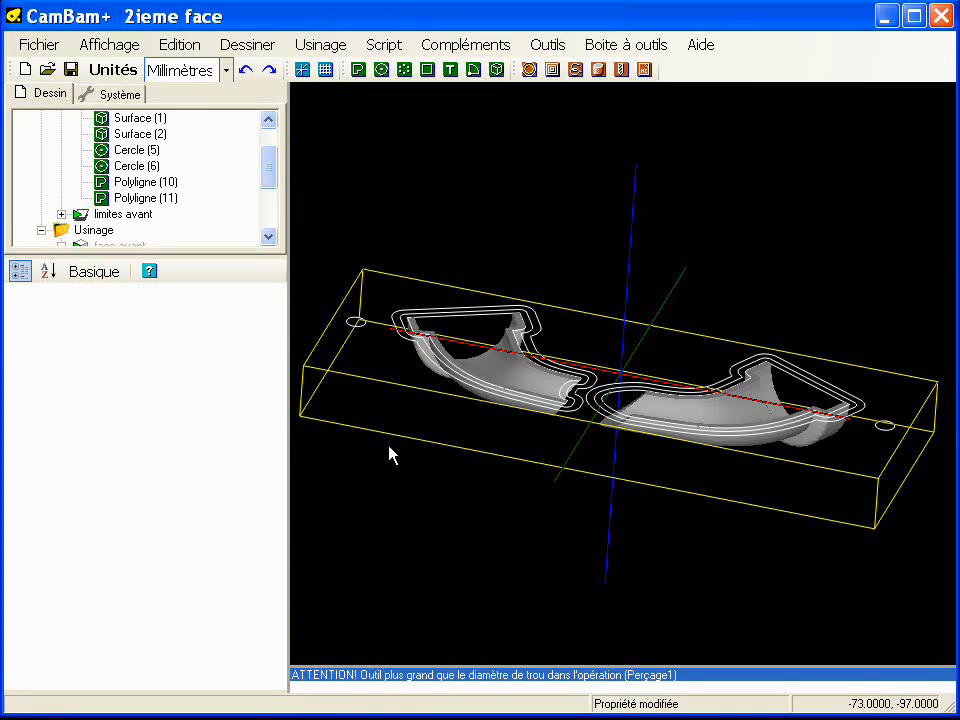
- Select the outer boundary polyline around the elbow half nearest the stock's far end and examine its position at the stock's surface
alt+drag(413, 452, 461, 414)
scroll(461, 413, up, 3)
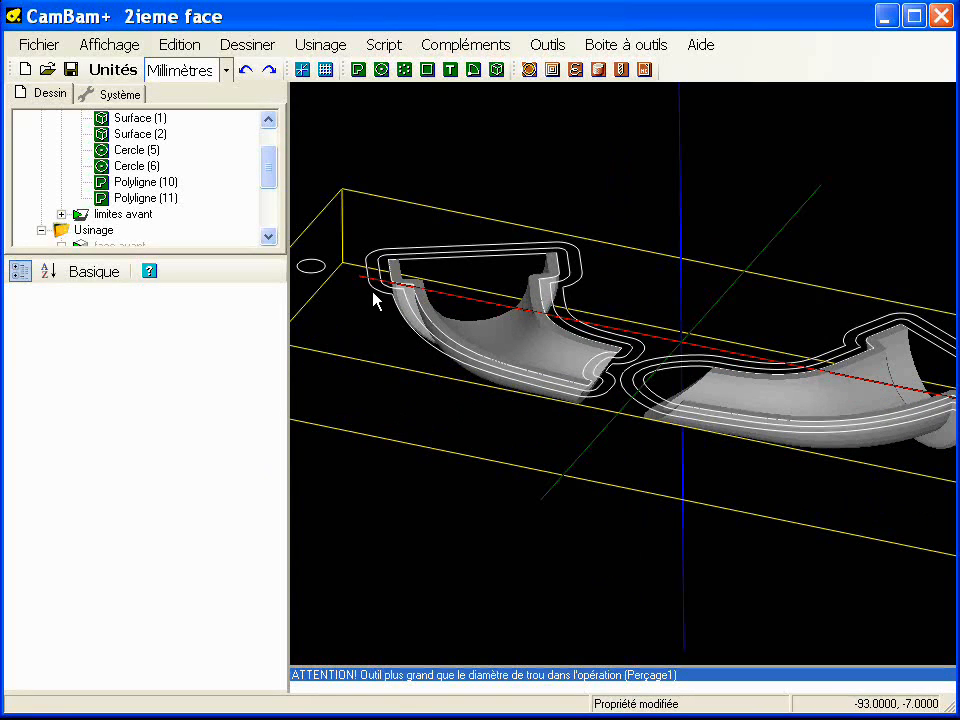
scroll(363, 292, down, 1)
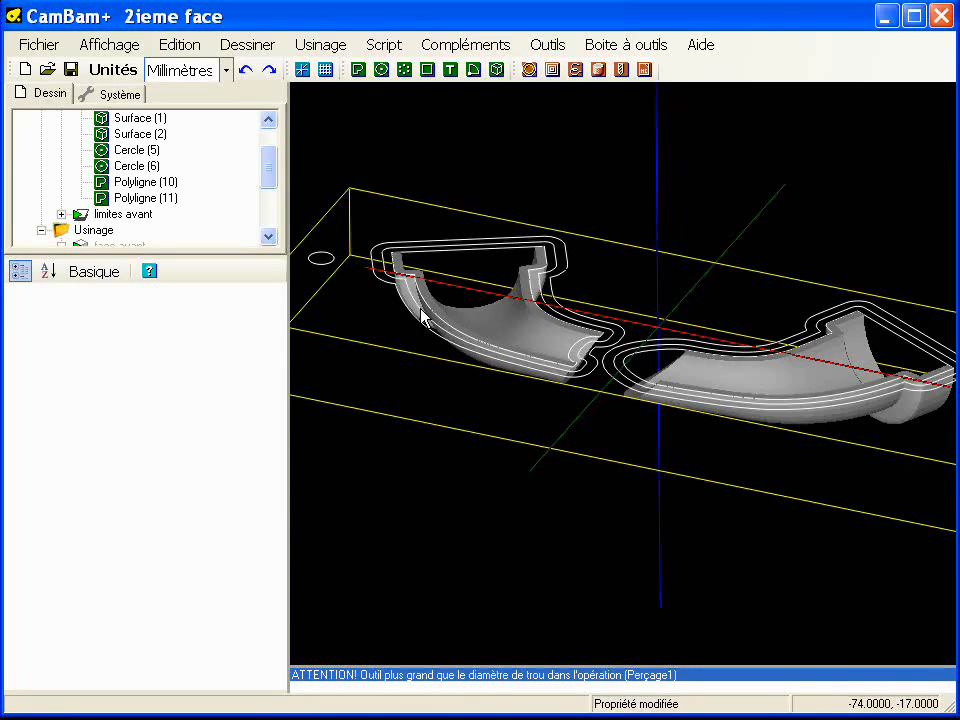
scroll(431, 302, down, 2)
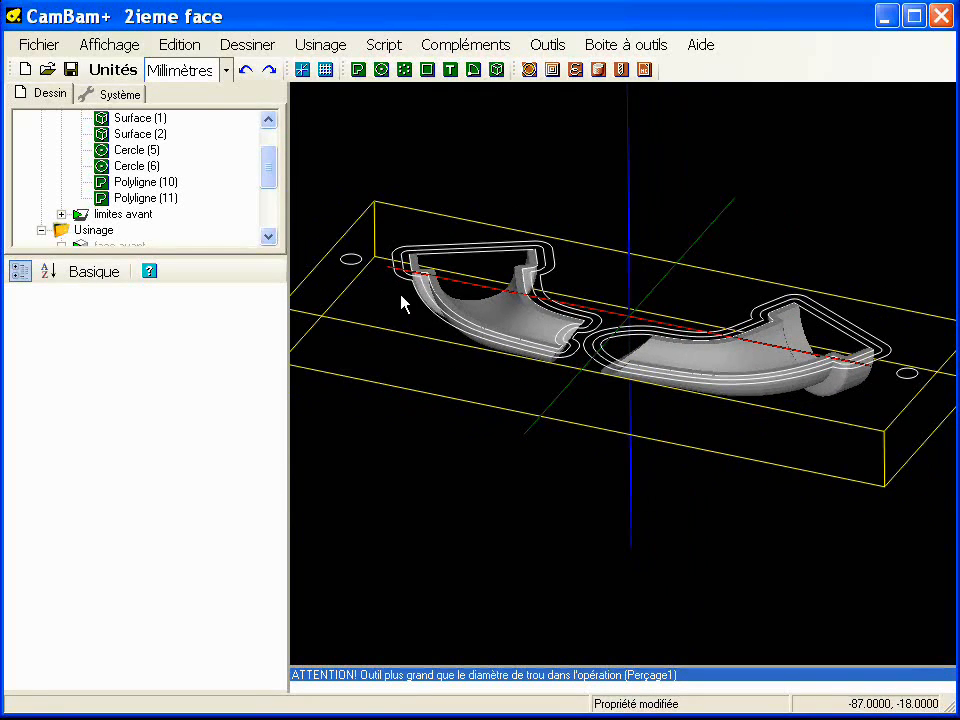
click(401, 283)
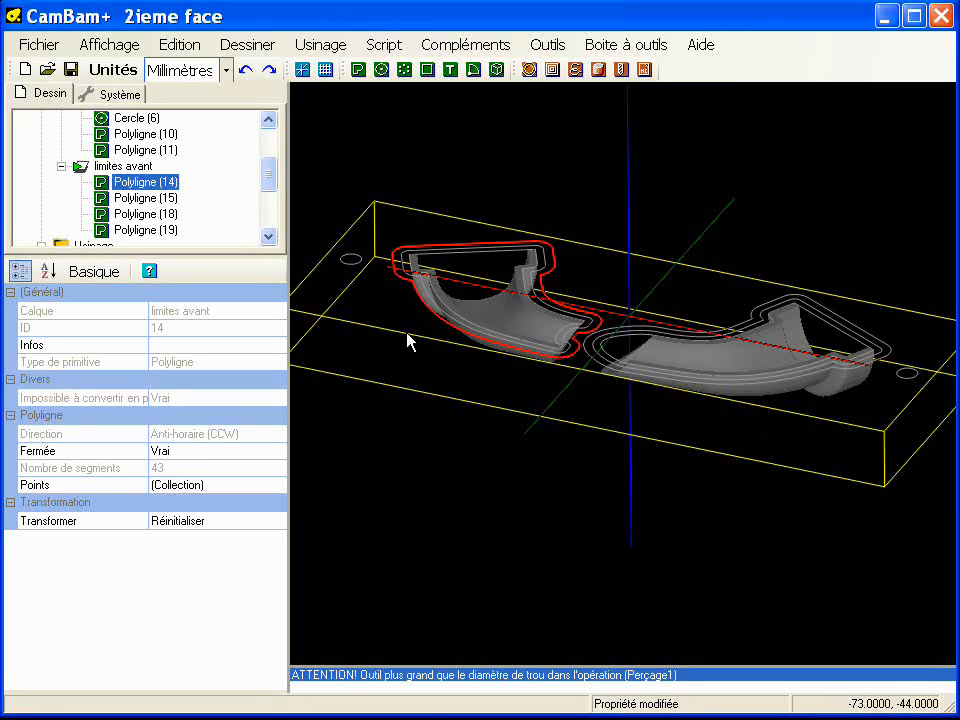
alt+drag(416, 372, 410, 321)
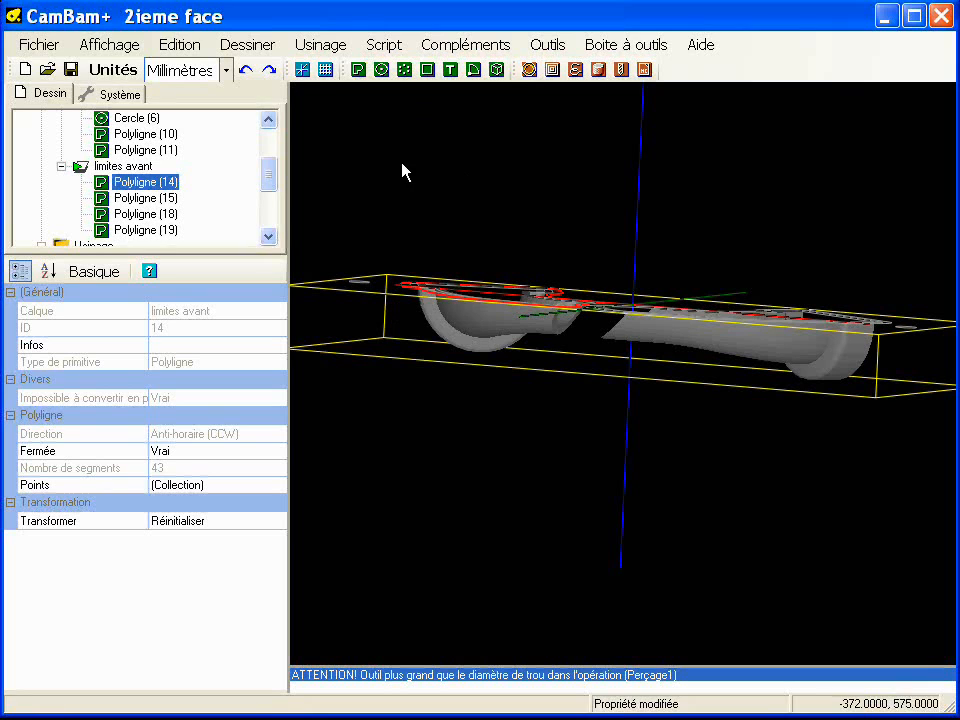
alt+drag(444, 215, 320, 325)
- Select the ébauche and finition operations of the face arrière group and clear their ID formes limites property
scroll(266, 212, down, 3)
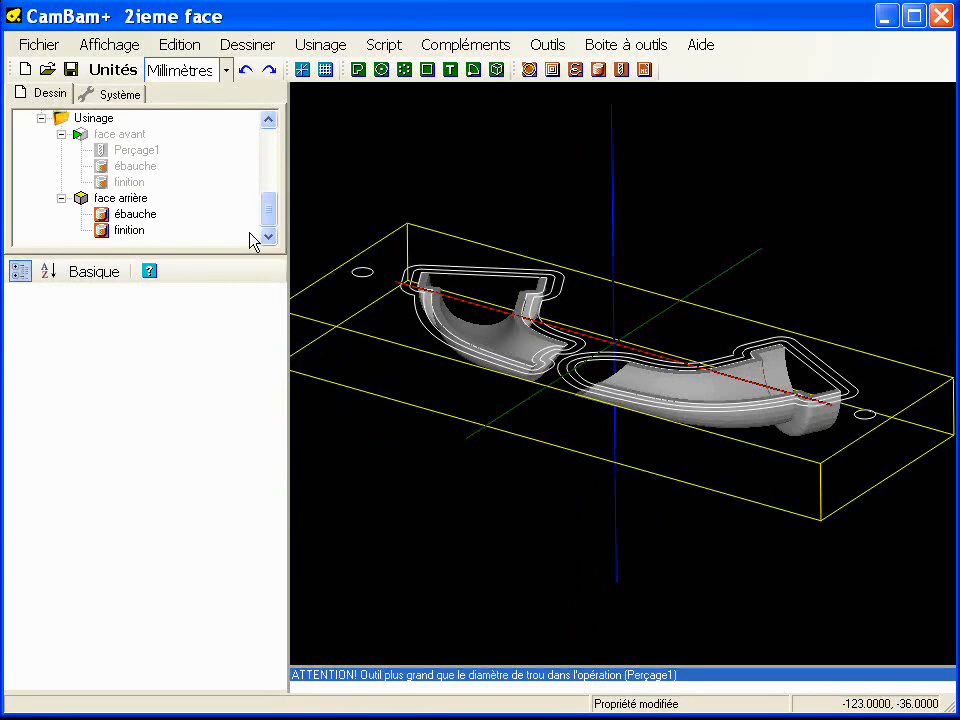
click(135, 214)
shift+click(135, 230)
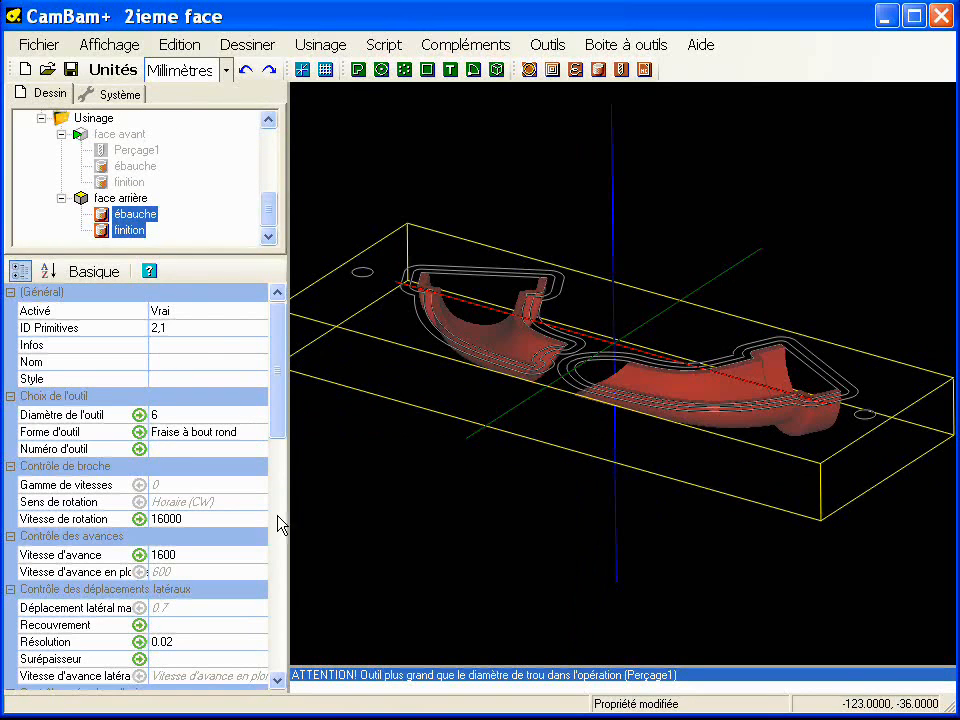
drag(274, 381, 281, 558)
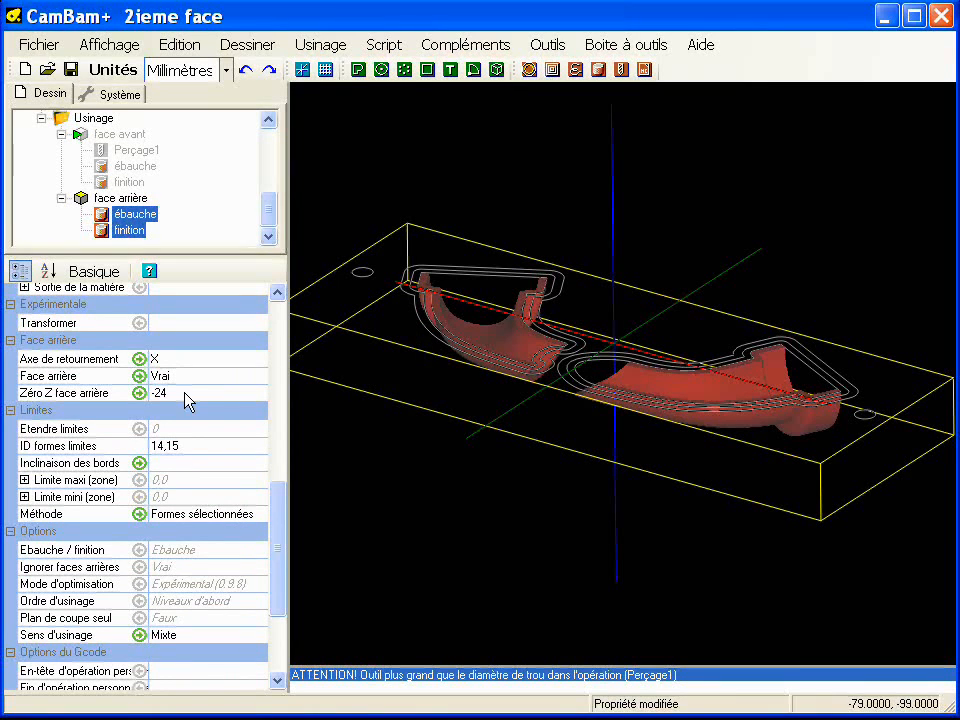
middle_drag(539, 351, 547, 379)
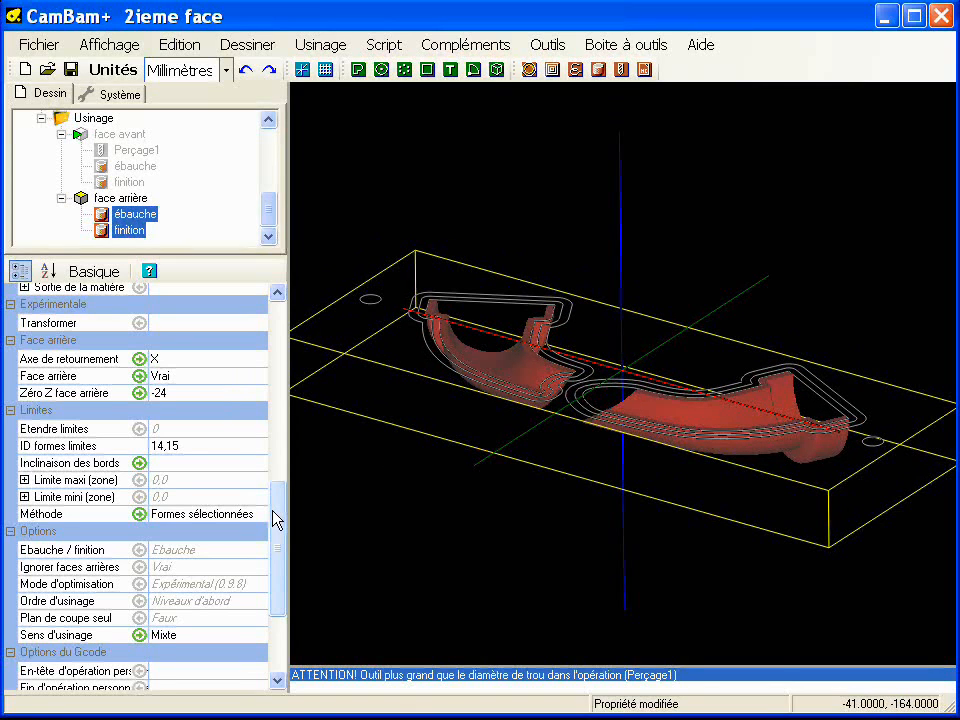
mouse_move(279, 522)
mouse_down()
mouse_move(281, 369)
mouse_move(281, 522)
mouse_up()
click(197, 440)
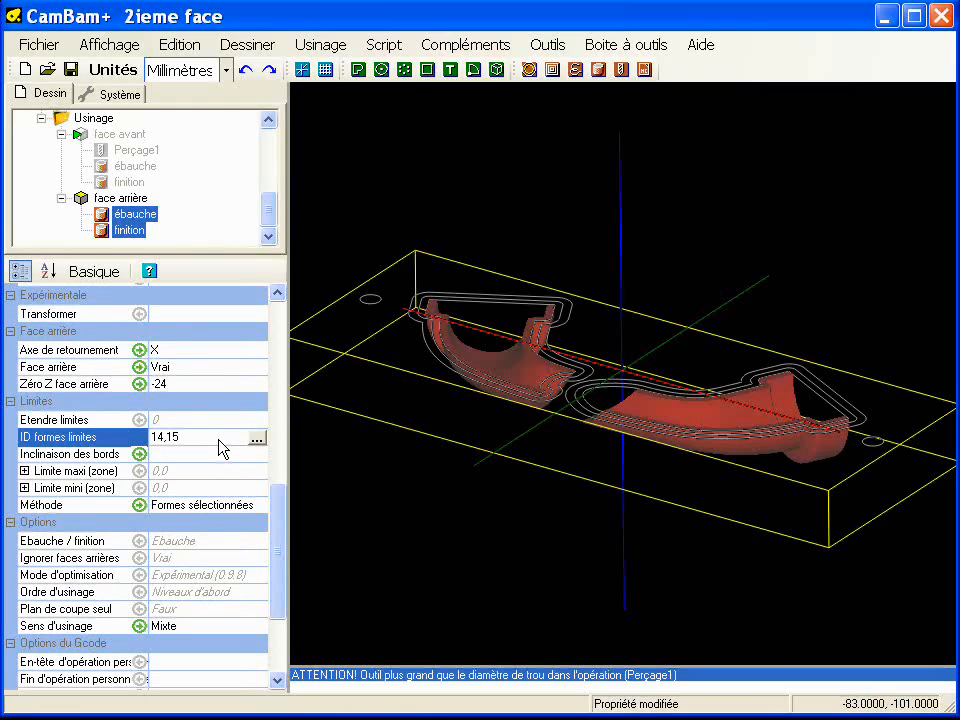
key(BackSpace)
key(BackSpace)
key(BackSpace)
key(BackSpace)
key(BackSpace)
key(Return)
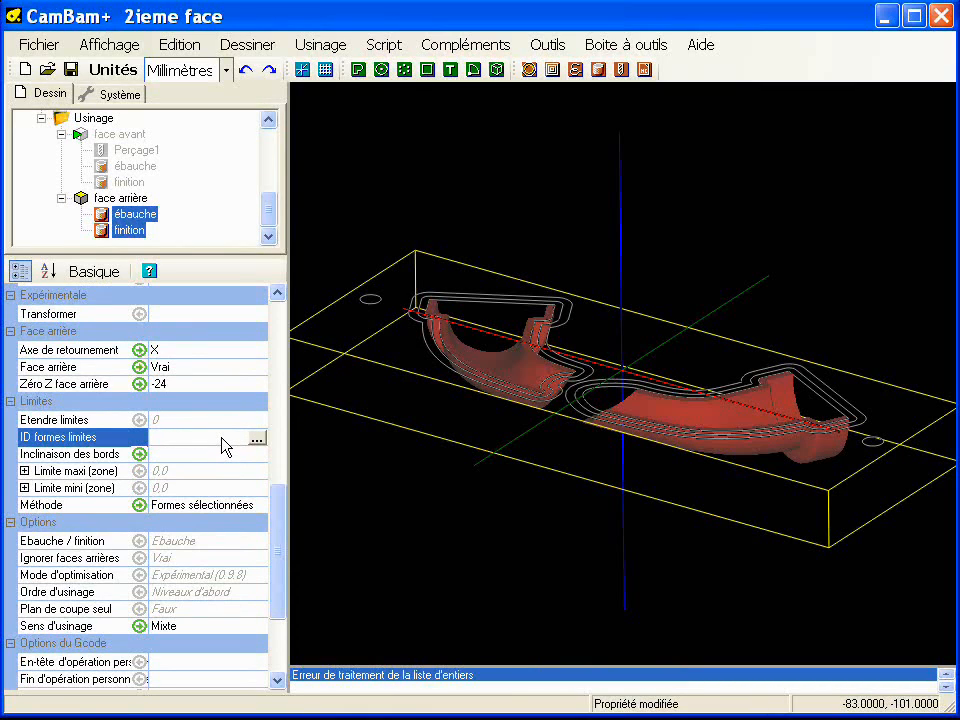
- Set the limit Méthode to Contour forme 3D for the two face arrière operations
click(262, 508)
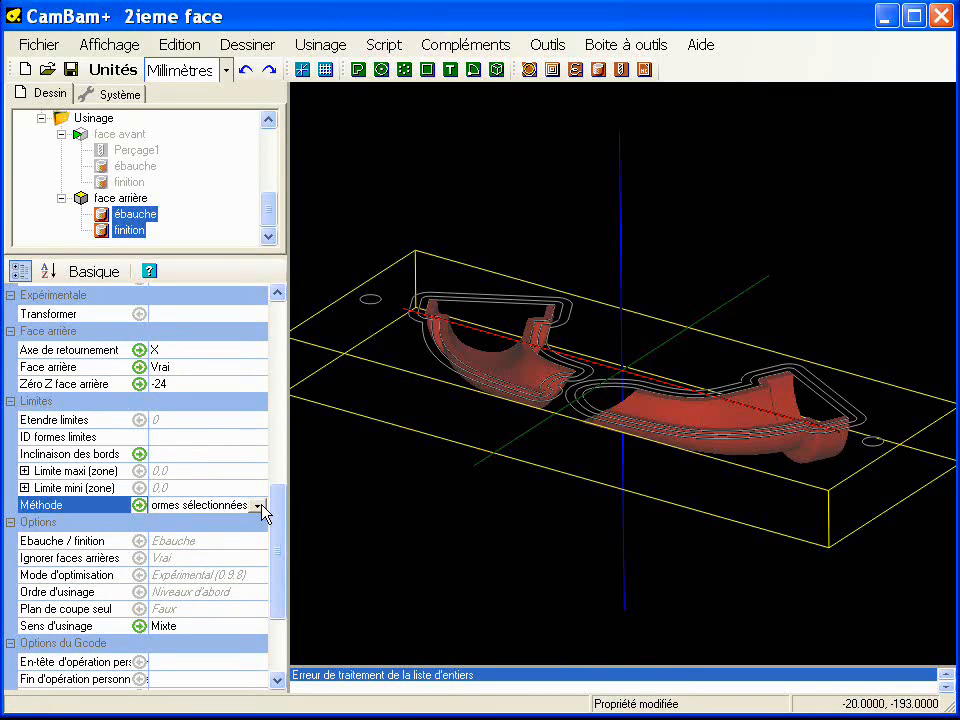
click(260, 506)
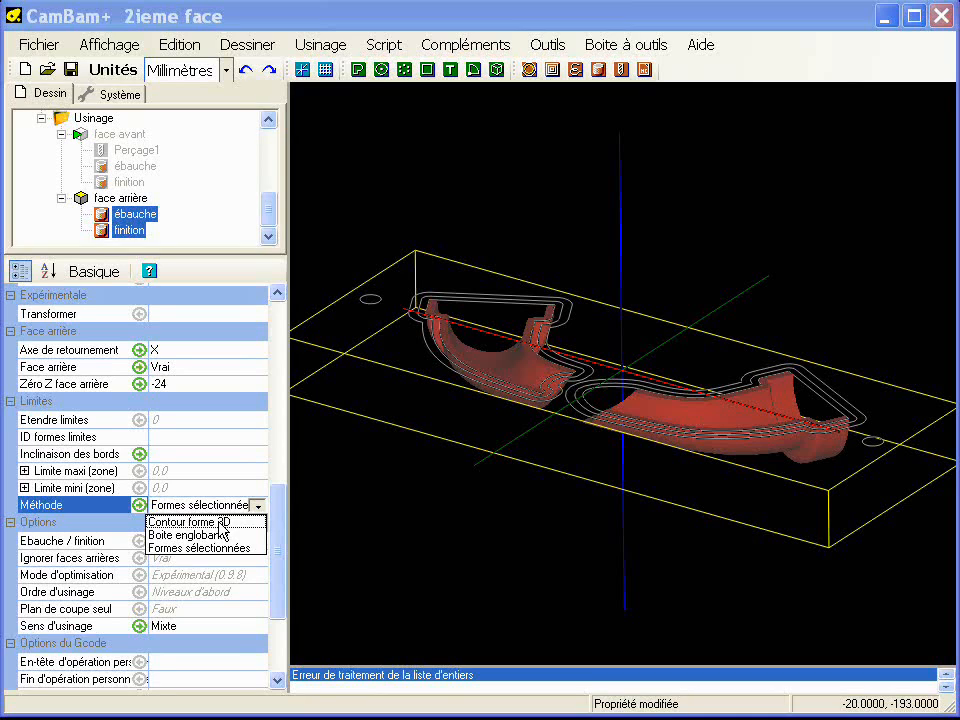
click(222, 522)
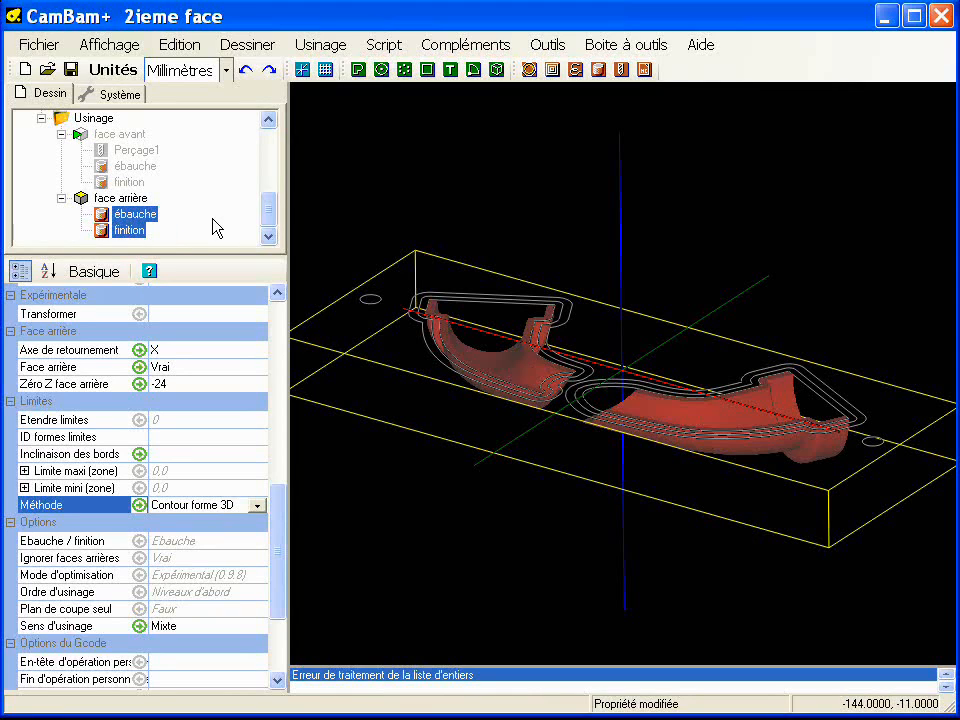
- Set Incrément de passe to 30 for the face arrière ébauche operation and deactivate the group's finition operation
click(107, 215)
click(107, 215)
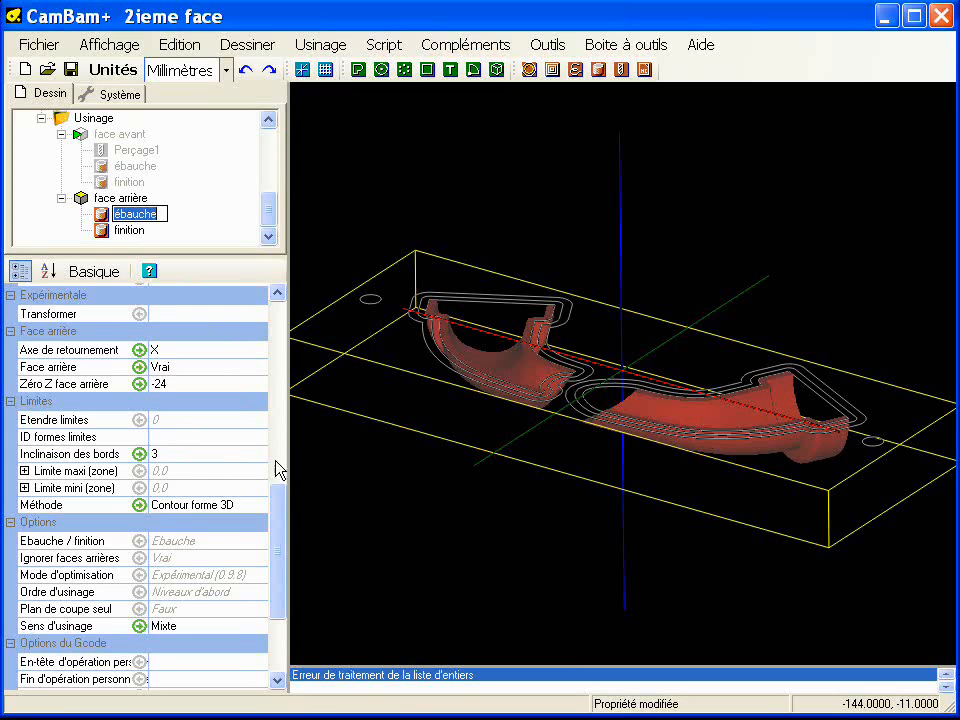
drag(283, 521, 283, 424)
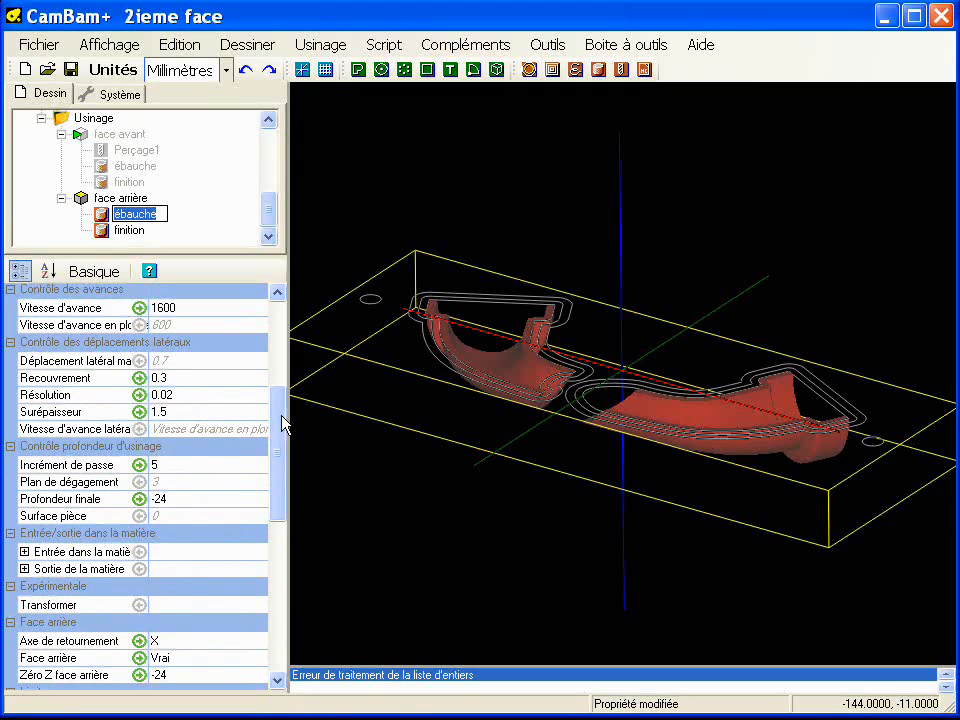
click(200, 465)
double_click(200, 465)
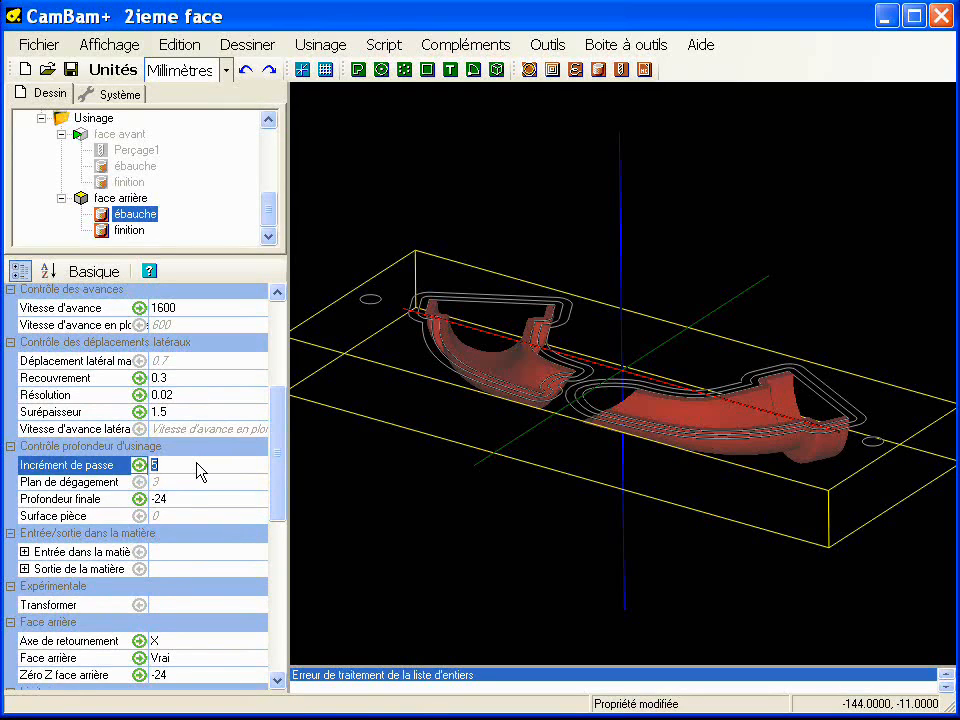
text(30)
click(112, 231)
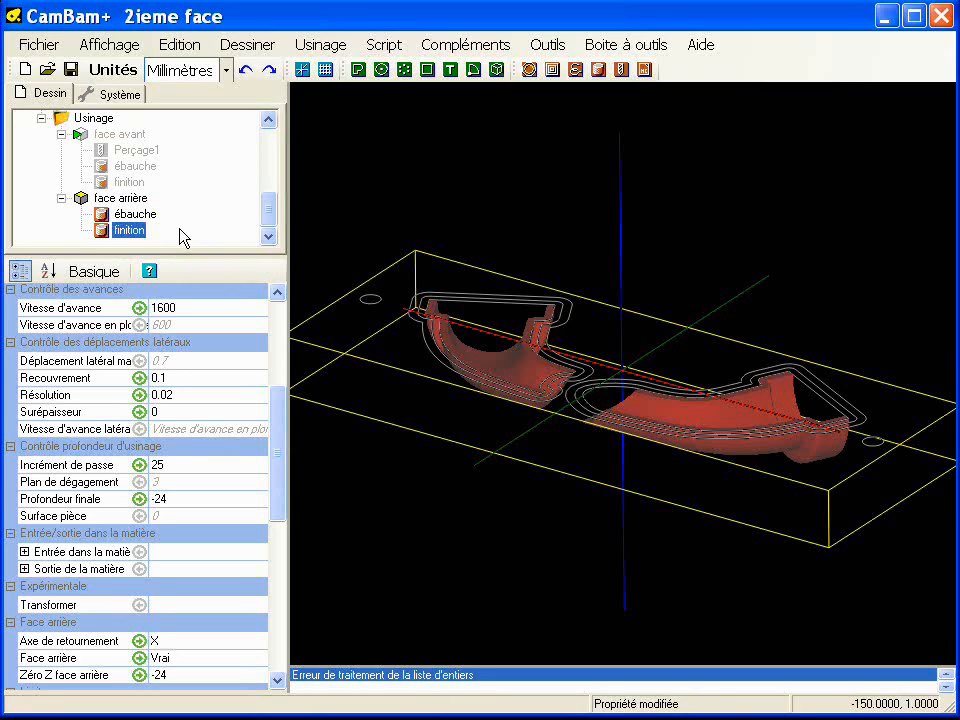
key(space)
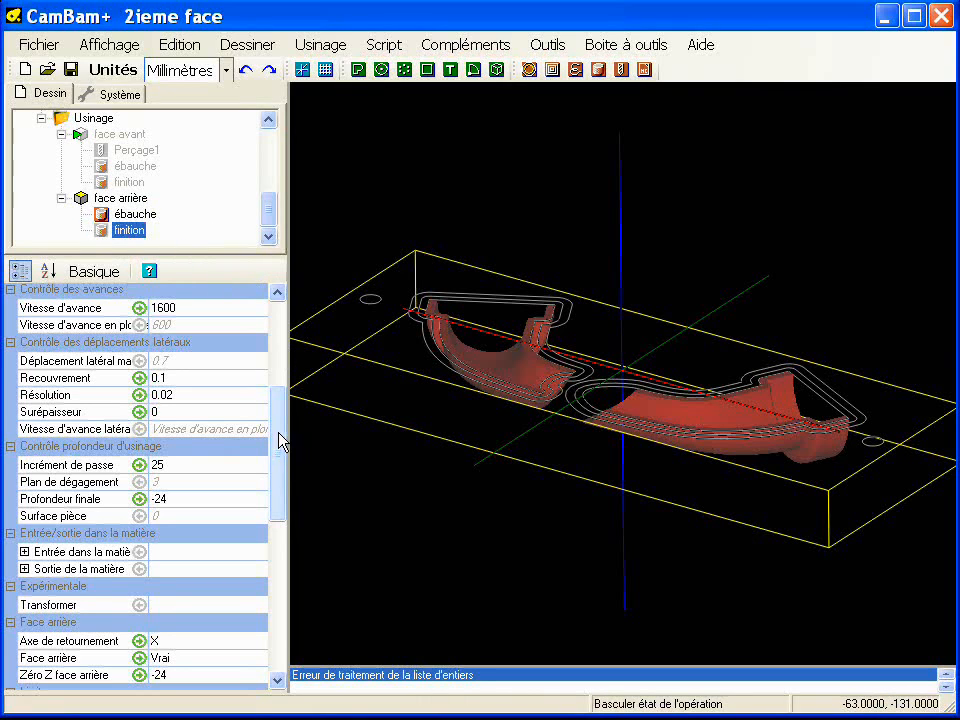
- Select both face arrière operations together and set their Profondeur finale to -27
drag(281, 437, 281, 459)
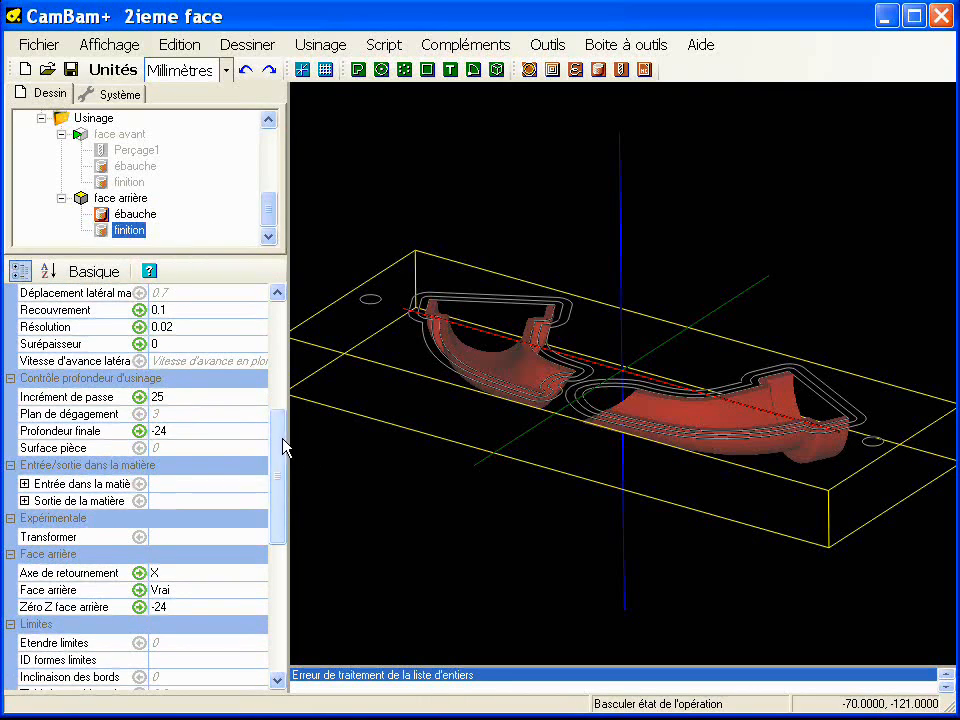
click(190, 441)
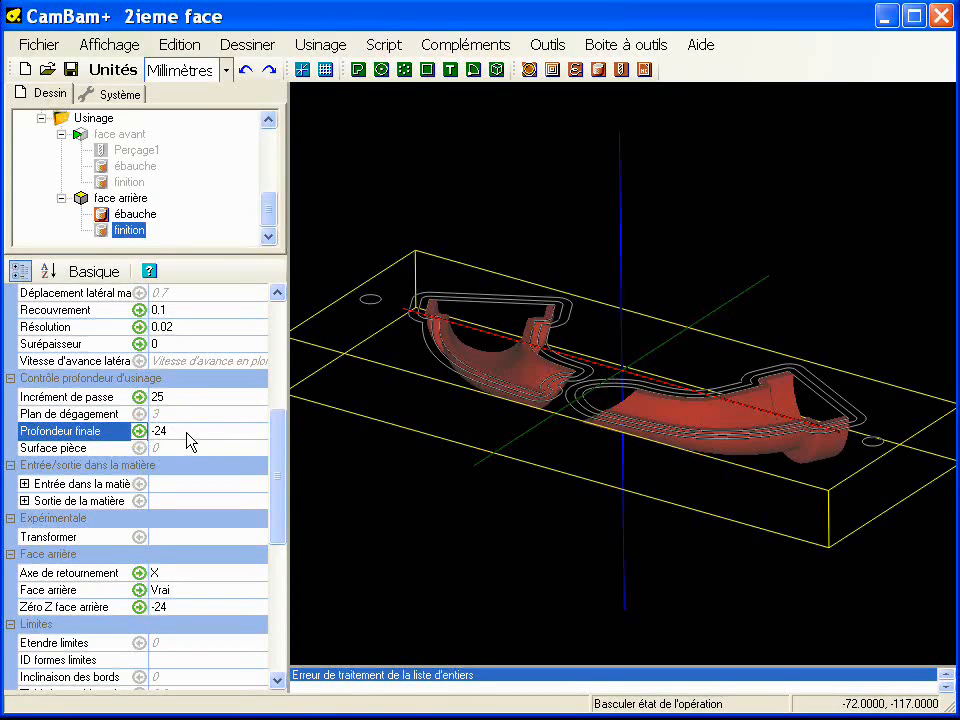
ctrl+click(132, 214)
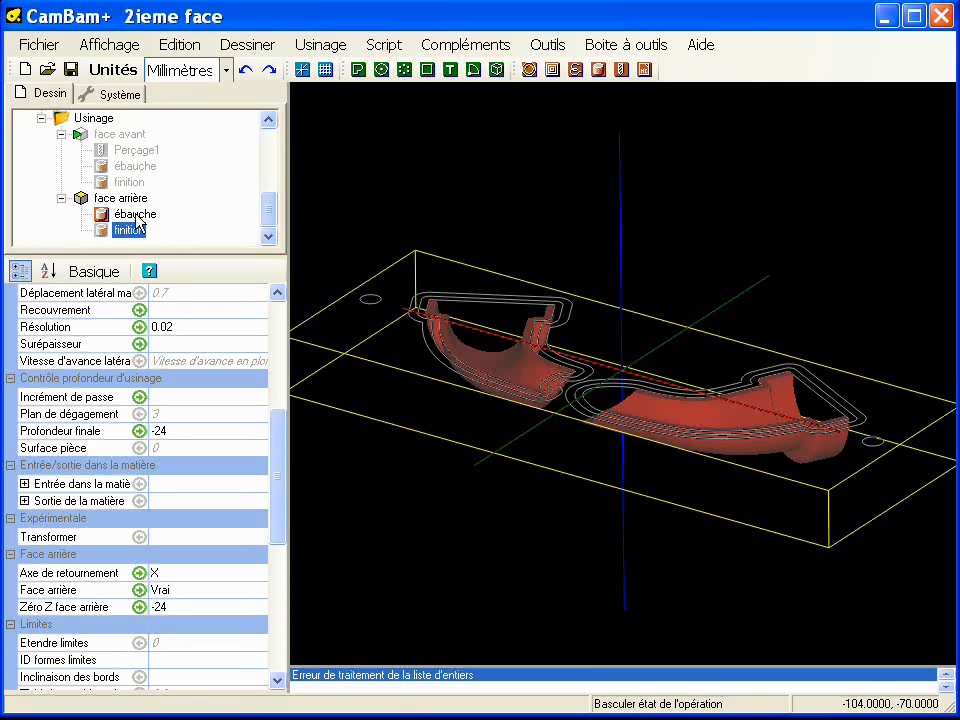
alt+drag(467, 447, 397, 390)
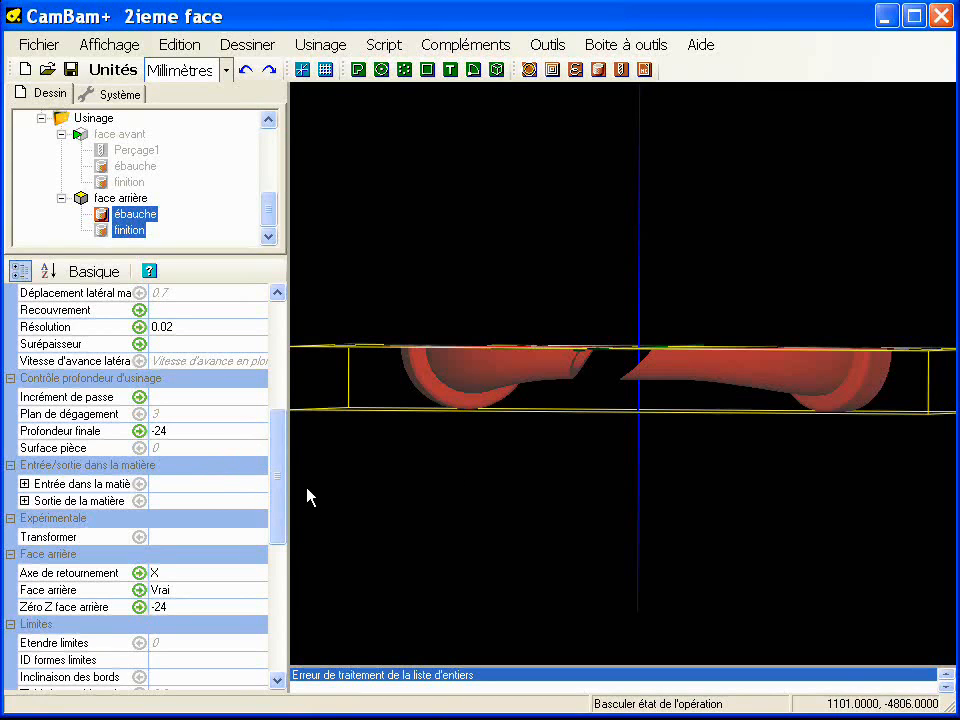
click(198, 433)
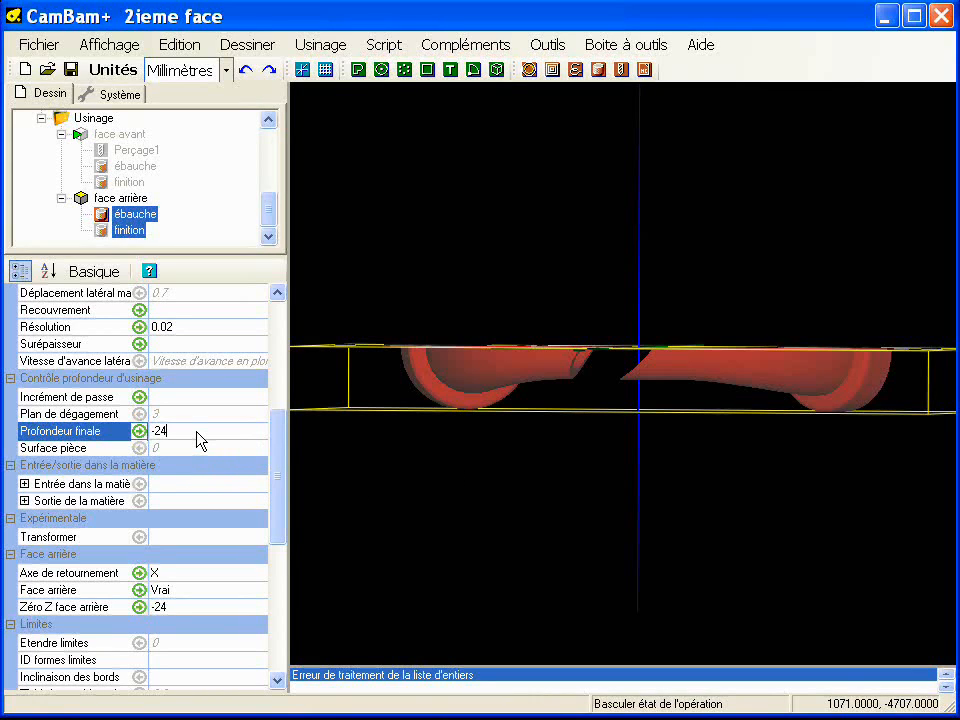
key(BackSpace)
text(7)
key(Return)
alt+drag(523, 385, 499, 441)
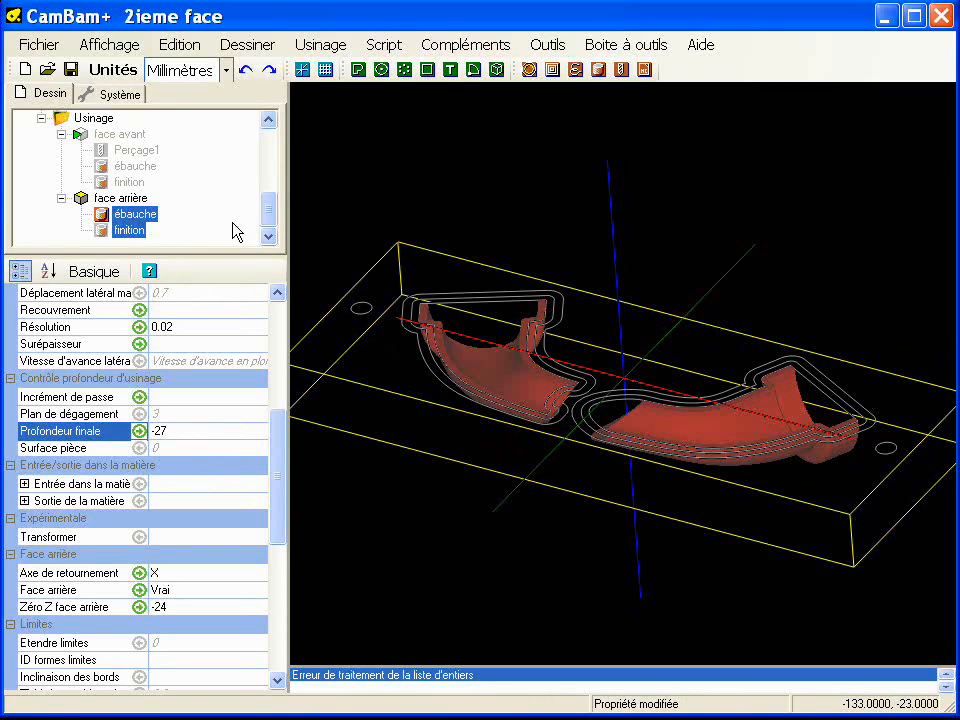
- Generate the toolpaths for the face arrière machining group
click(340, 207)
right_click(116, 199)
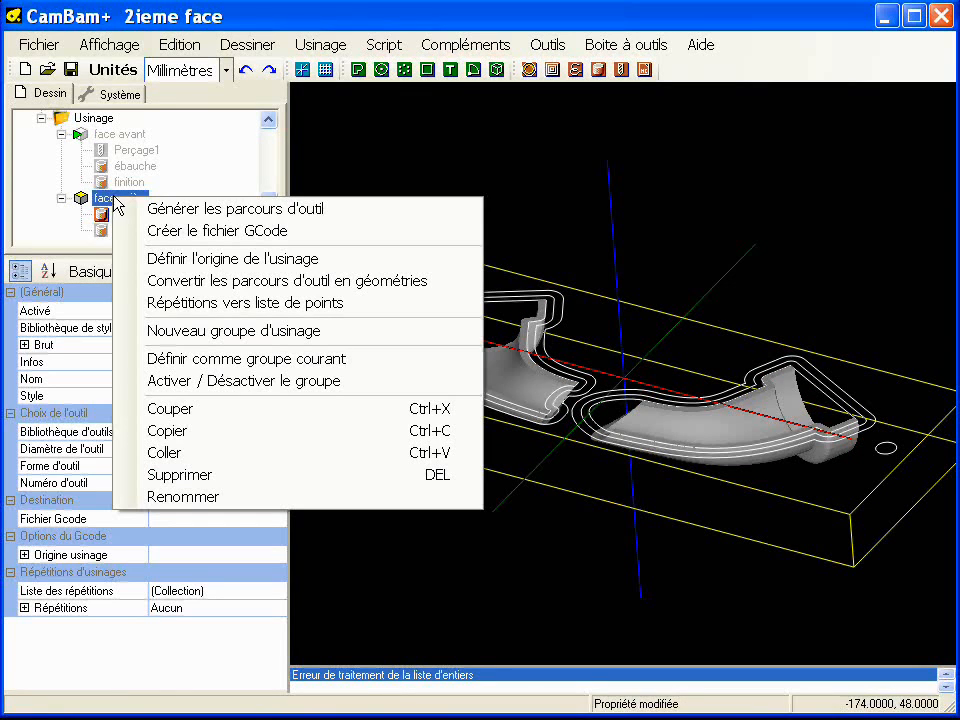
click(175, 215)
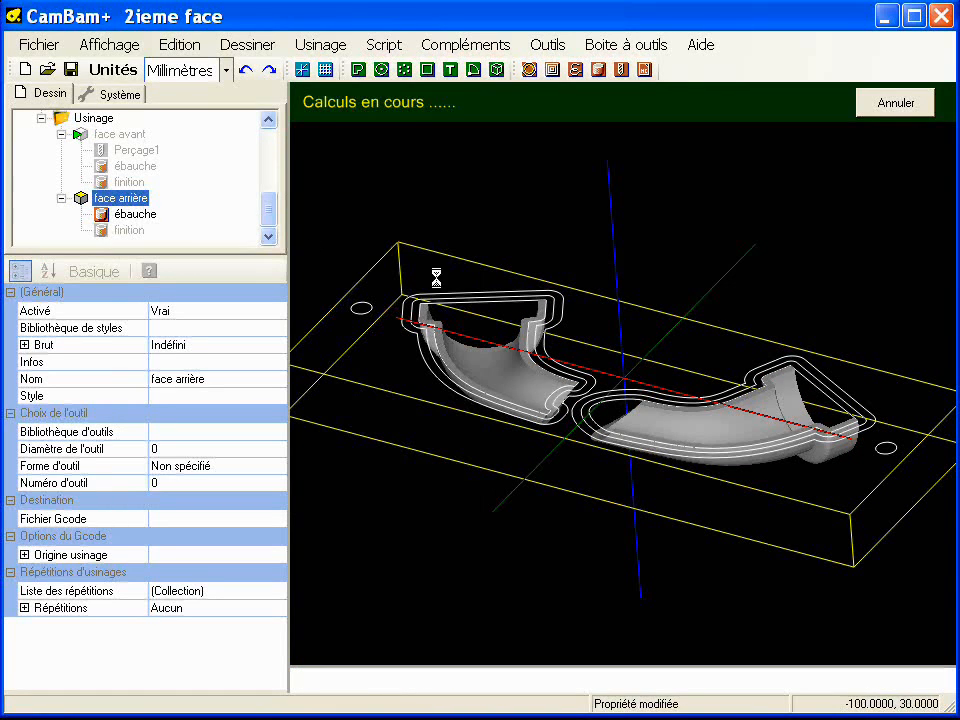
- Examine the face arrière roughing toolpaths around both elbow halves, including their depth and coverage relative to the limit contours
scroll(521, 400, up, 5)
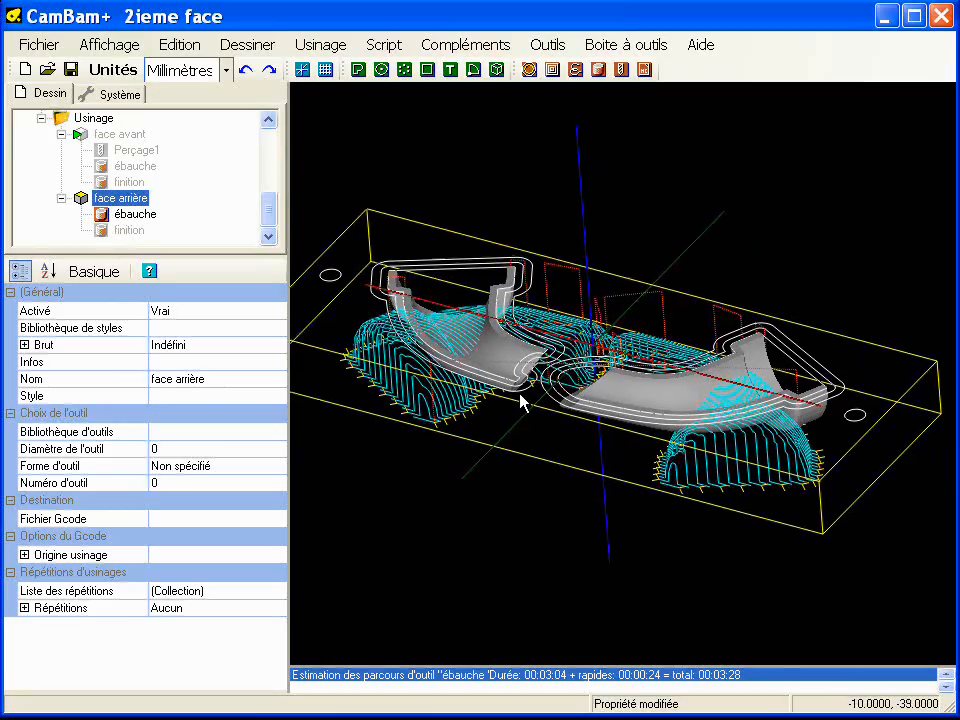
alt+drag(491, 414, 504, 384)
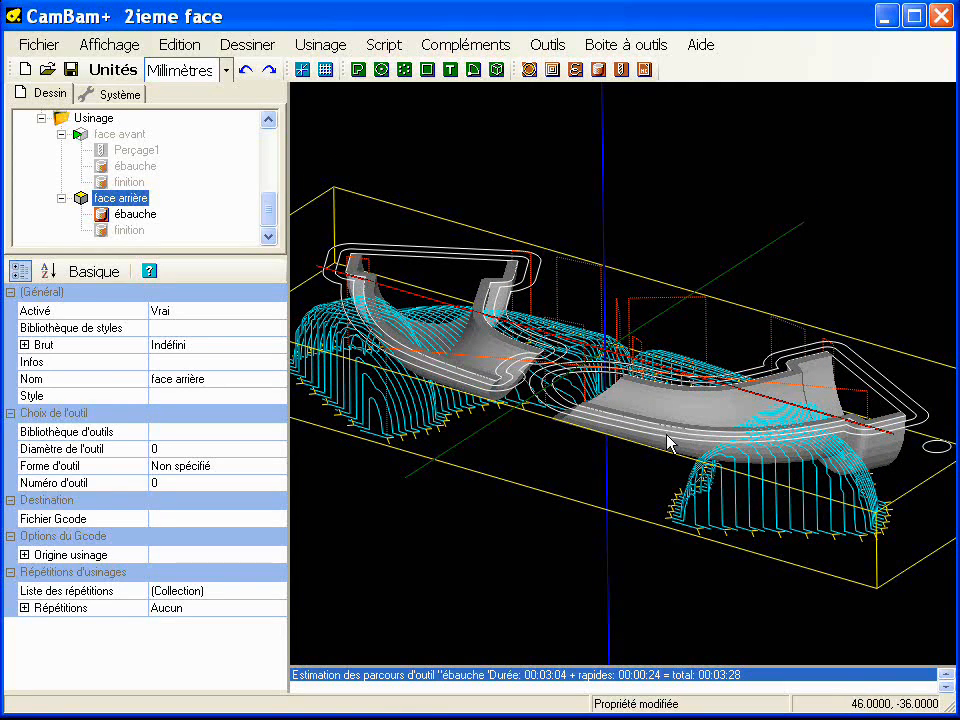
alt+drag(529, 392, 518, 417)
scroll(517, 416, up, 2)
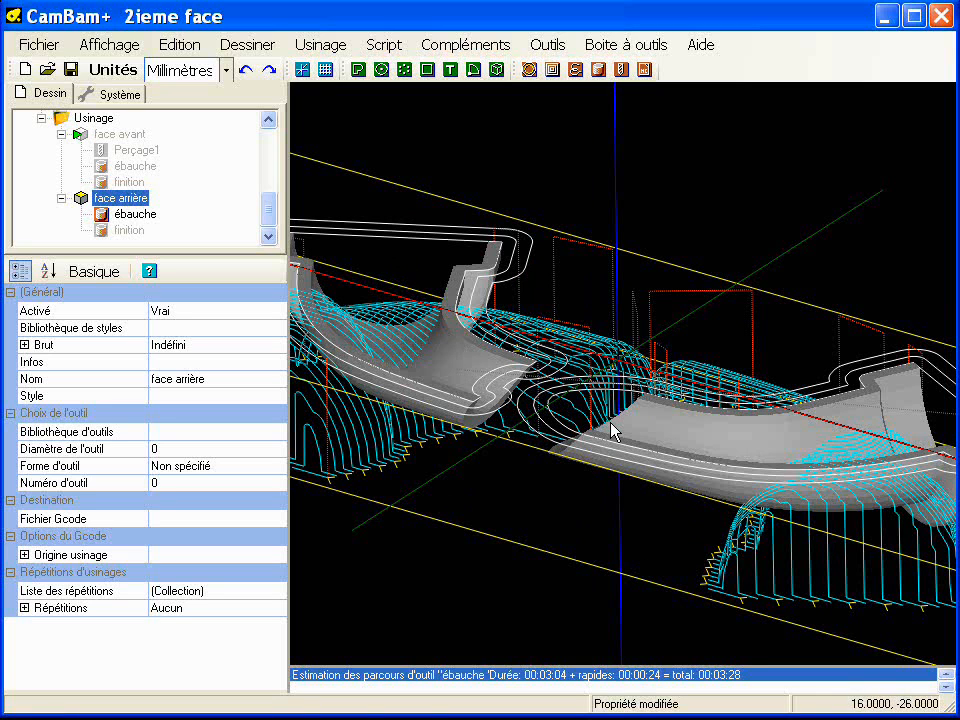
scroll(611, 430, down, 3)
middle_drag(492, 400, 602, 514)
scroll(440, 368, up, 3)
middle_drag(429, 412, 484, 347)
middle_drag(489, 461, 526, 475)
mouse_move(594, 414)
middle_down()
mouse_move(581, 444)
mouse_move(609, 444)
mouse_move(621, 419)
mouse_move(597, 410)
middle_up()
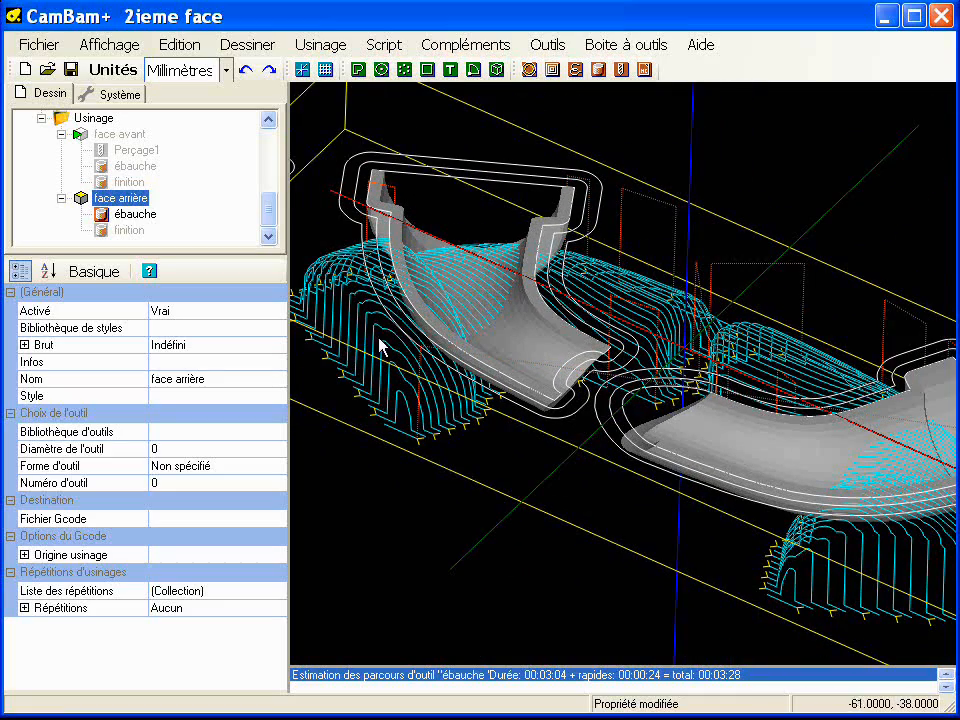
- Enlarge the drawing tree, collapse the Calque1 and limites avant layers, and hide the limites avant layer
drag(236, 257, 265, 352)
drag(270, 272, 270, 195)
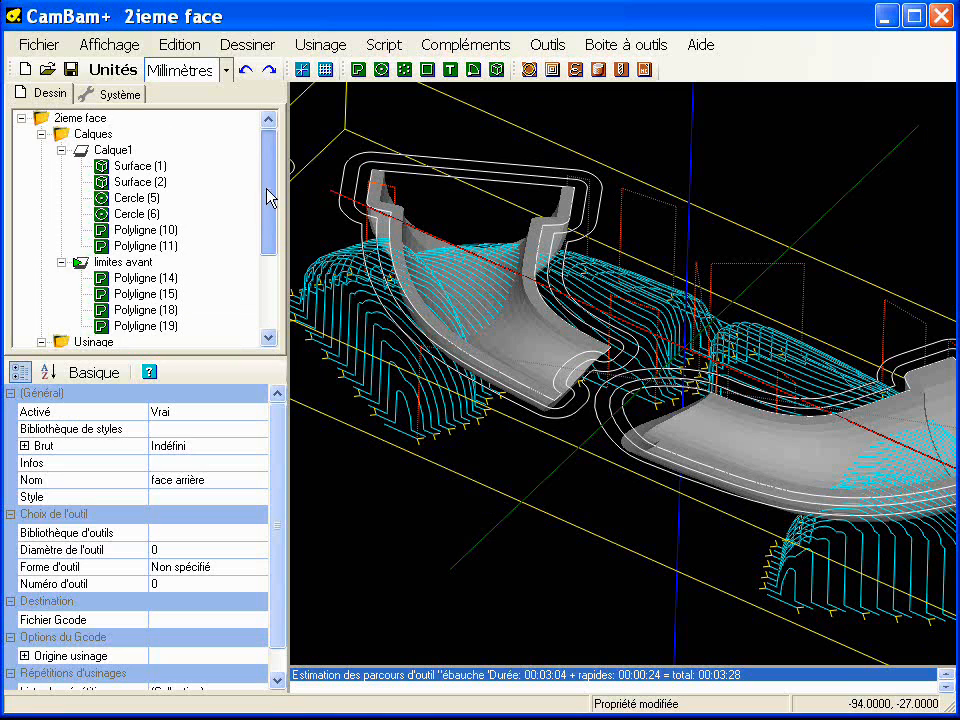
click(61, 149)
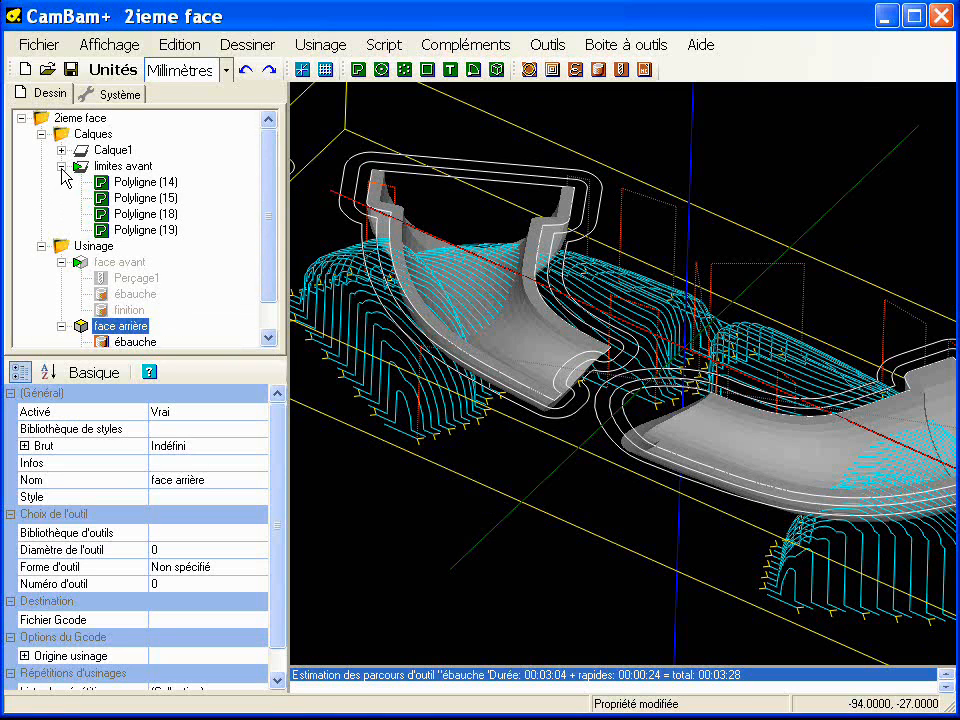
click(61, 165)
click(118, 150)
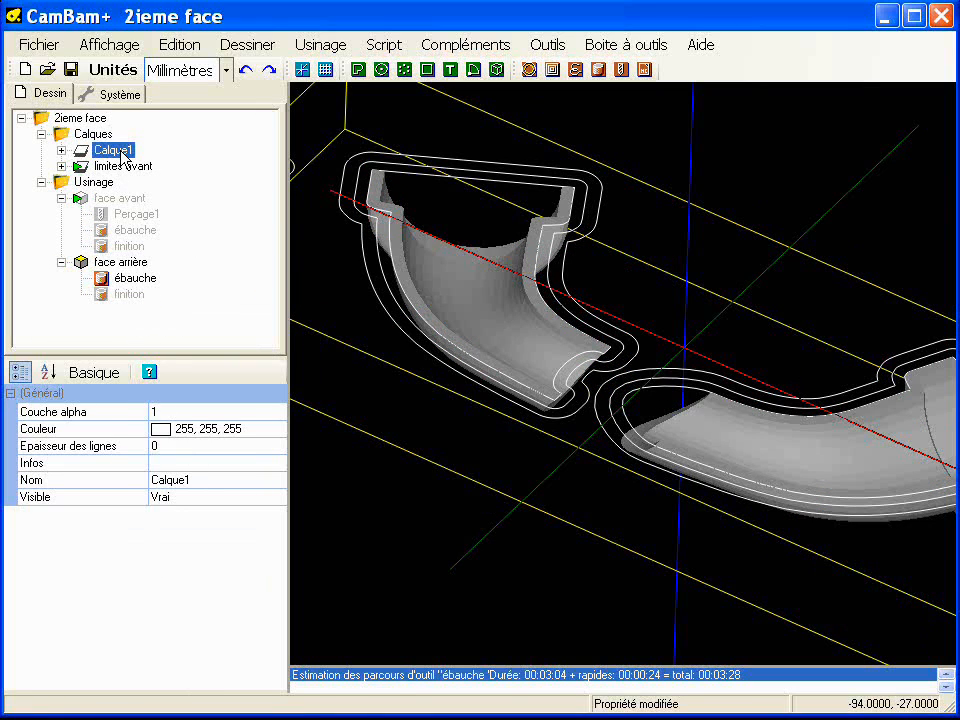
click(61, 149)
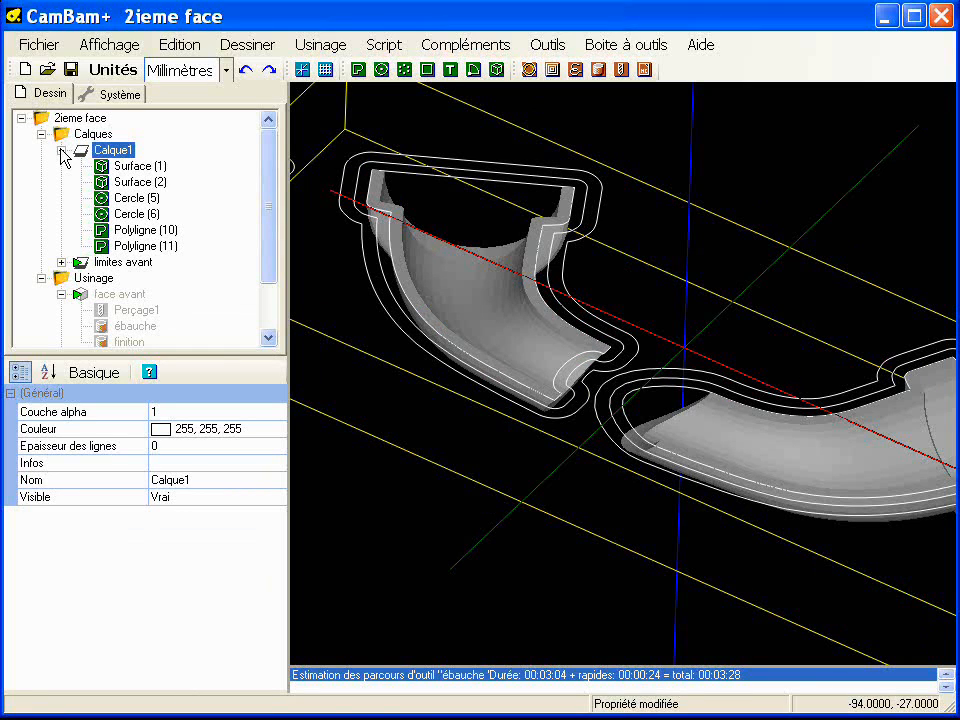
click(61, 149)
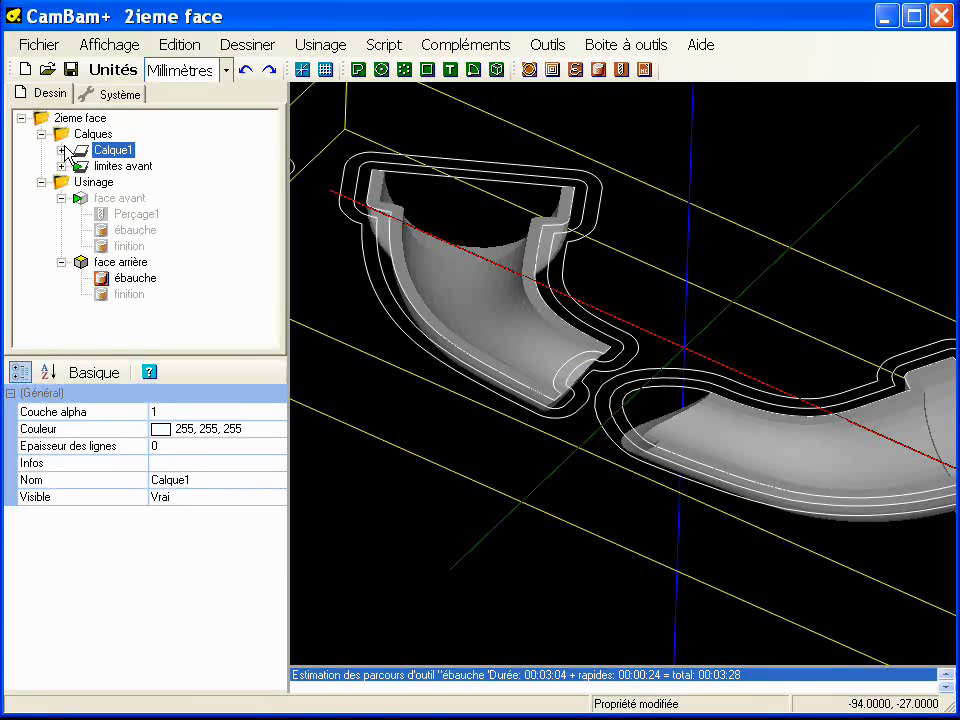
click(130, 167)
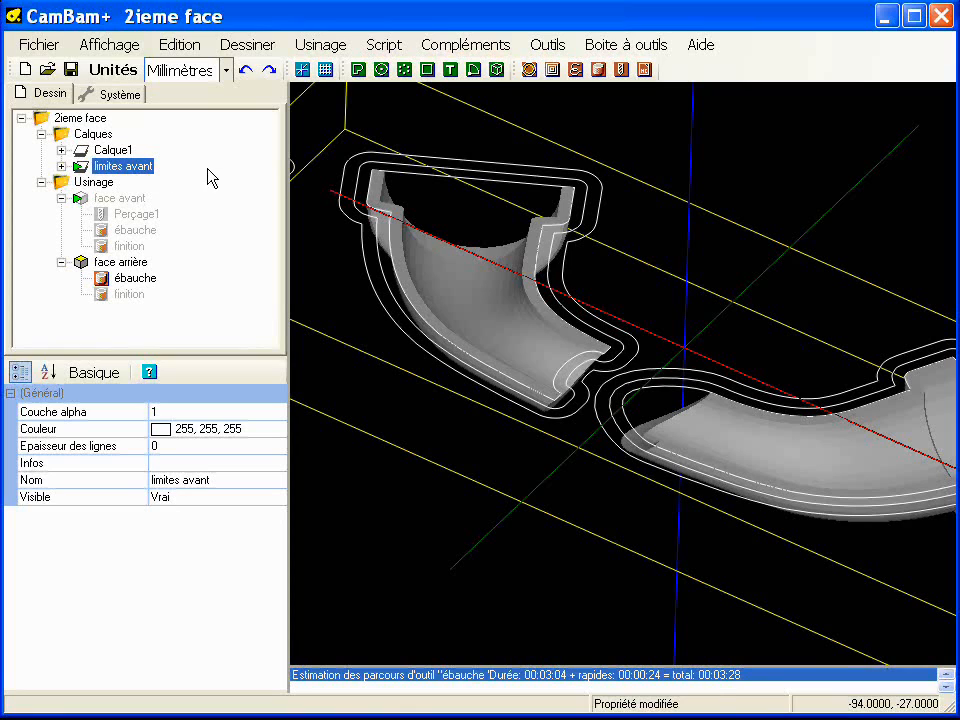
key(space)
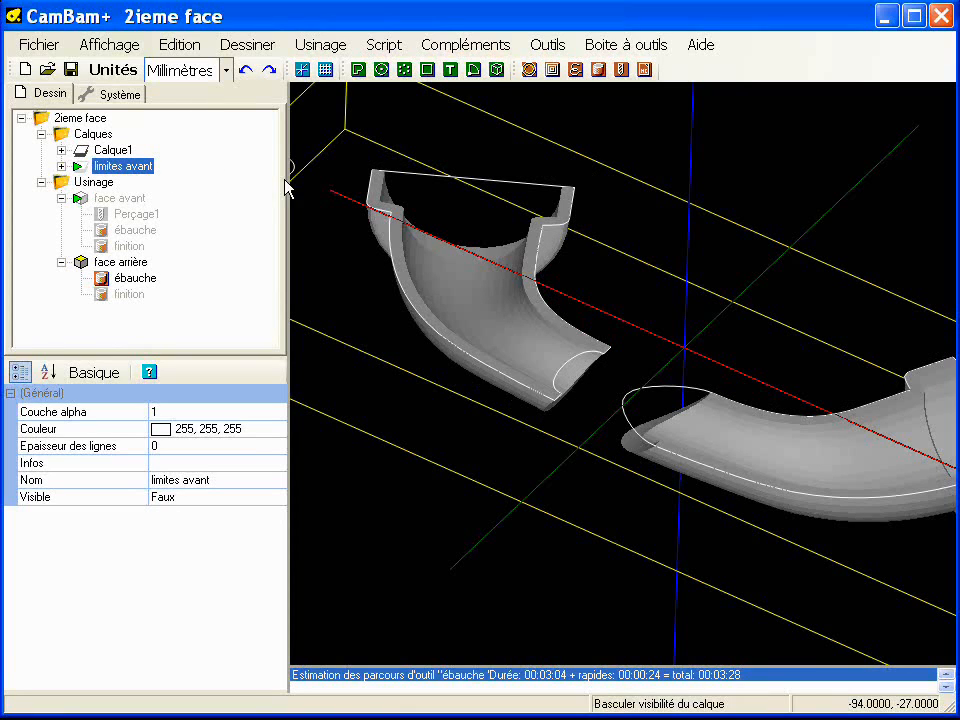
- Inspect the two elbow halves and their remaining outlines in 3D and in the plan view from above
middle_drag(463, 347, 481, 329)
alt+drag(481, 329, 480, 364)
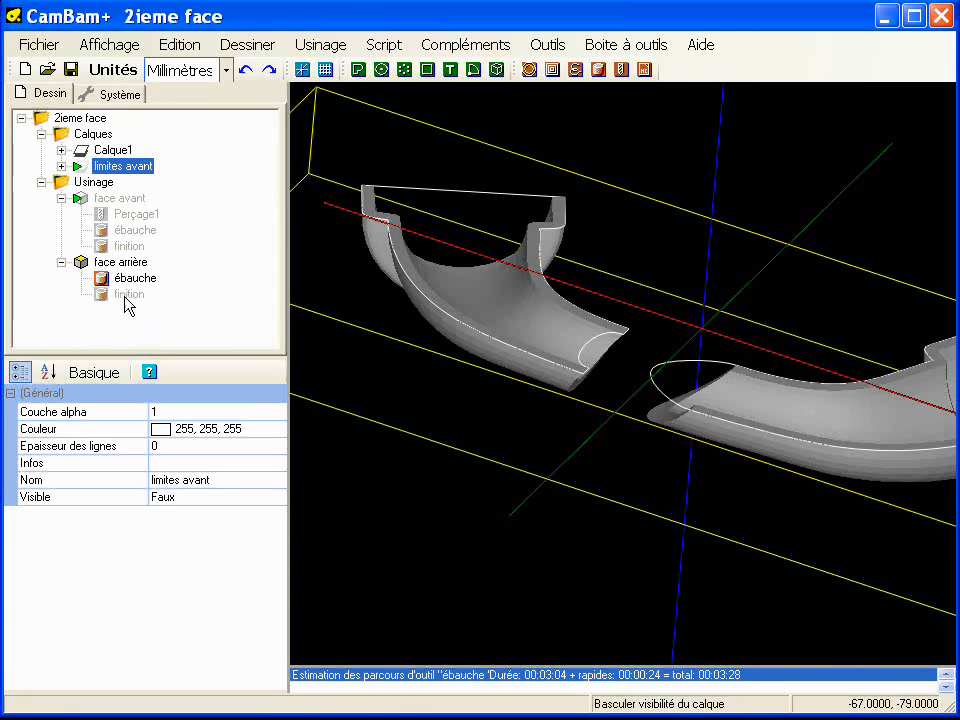
alt+double_click(486, 366)
mouse_move(526, 375)
middle_down()
mouse_move(514, 360)
mouse_move(525, 396)
mouse_move(527, 388)
middle_up()
scroll(514, 360, up, 1)
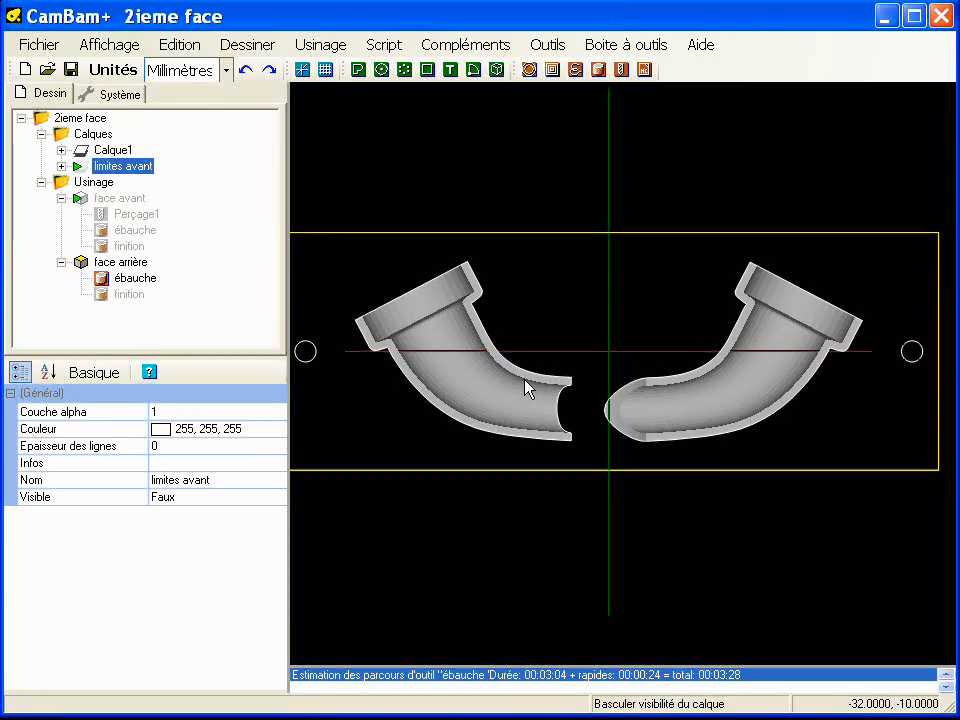
scroll(527, 388, up, 1)
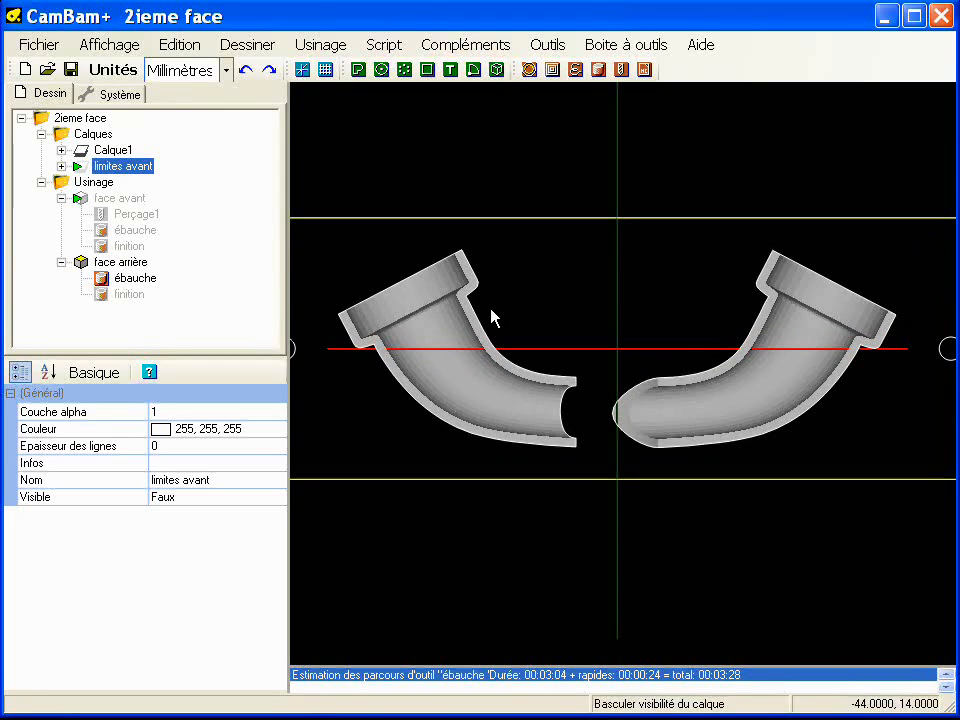